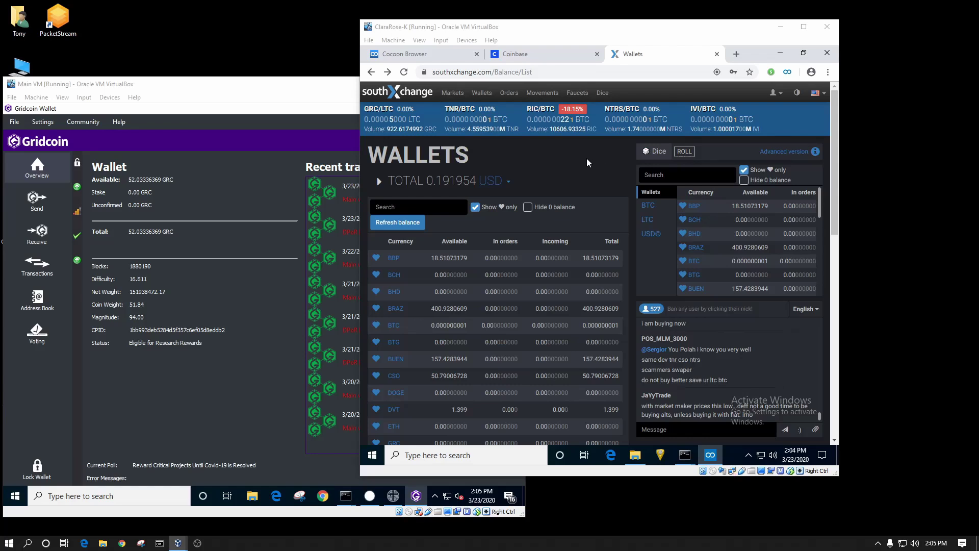
Filter the SouthXchange wallets for ltc and open the Litecoin balance page.
click(485, 95)
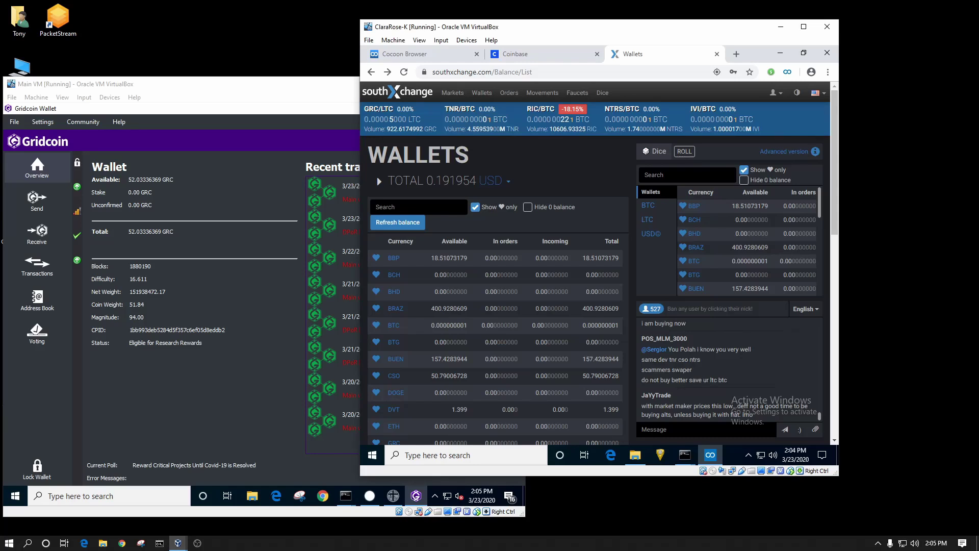
text(ltc)
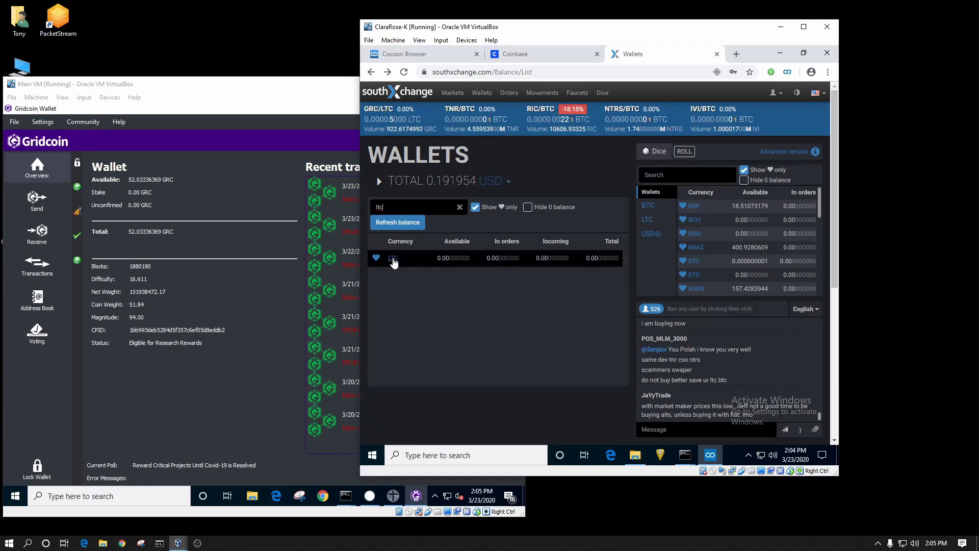
click(393, 259)
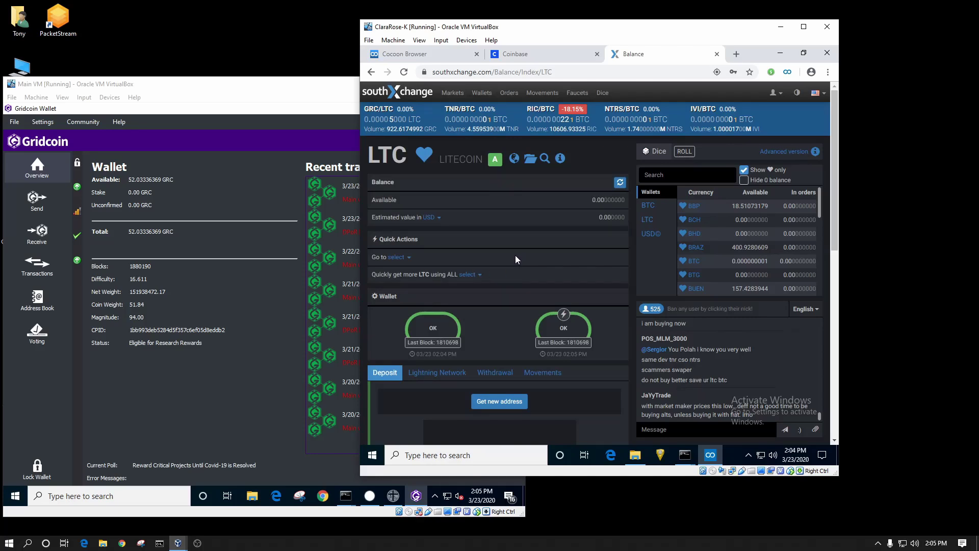
scroll(515, 254, down, 3)
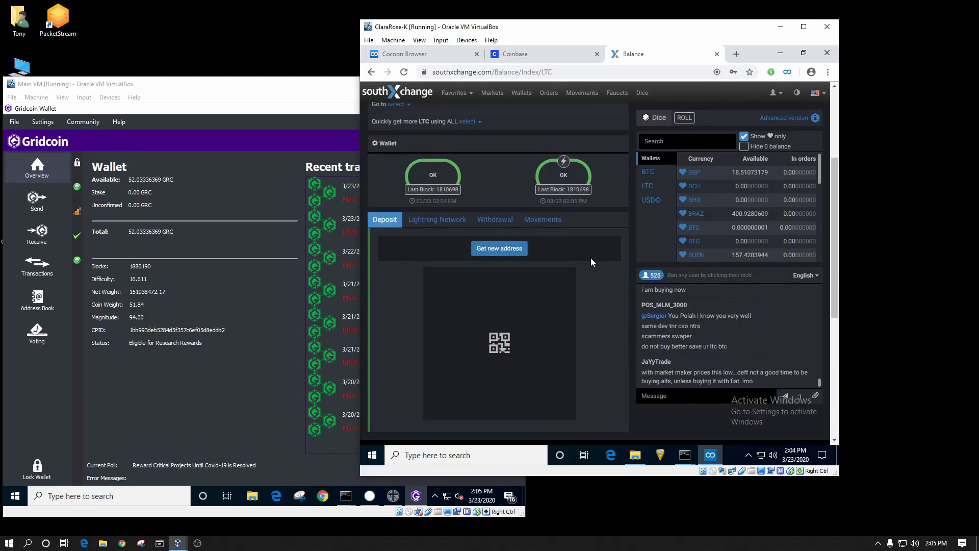
Generate a new LTC deposit address and copy it to the clipboard.
click(498, 252)
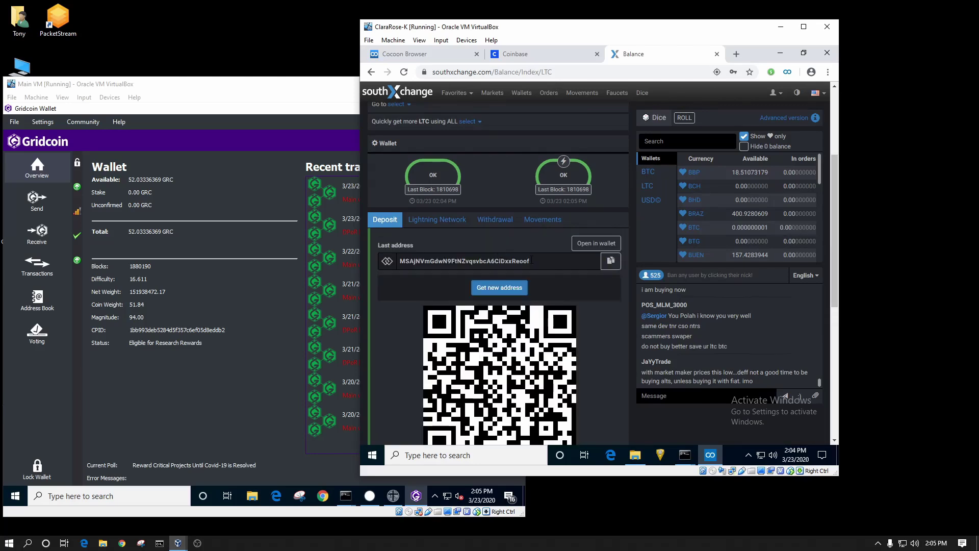
drag(532, 260, 399, 261)
right_click(401, 260)
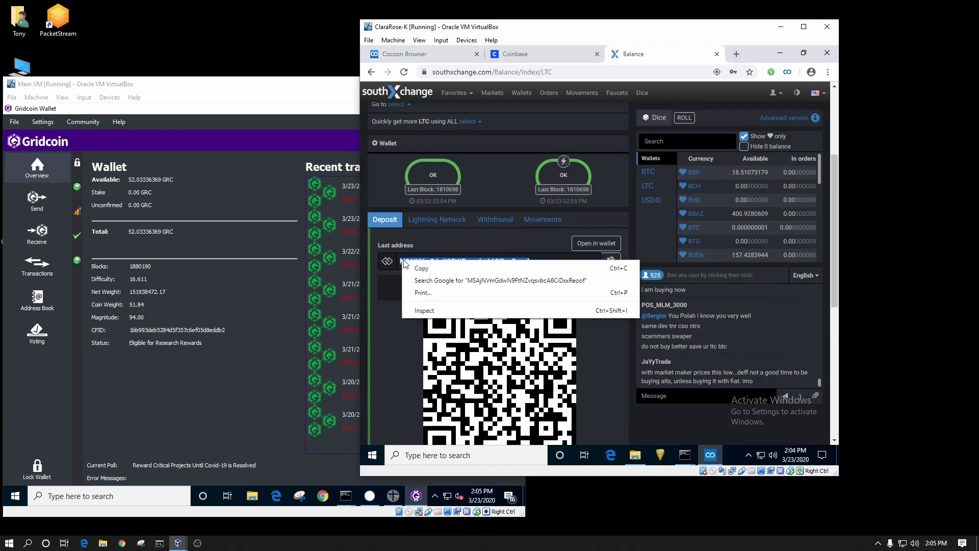
click(423, 269)
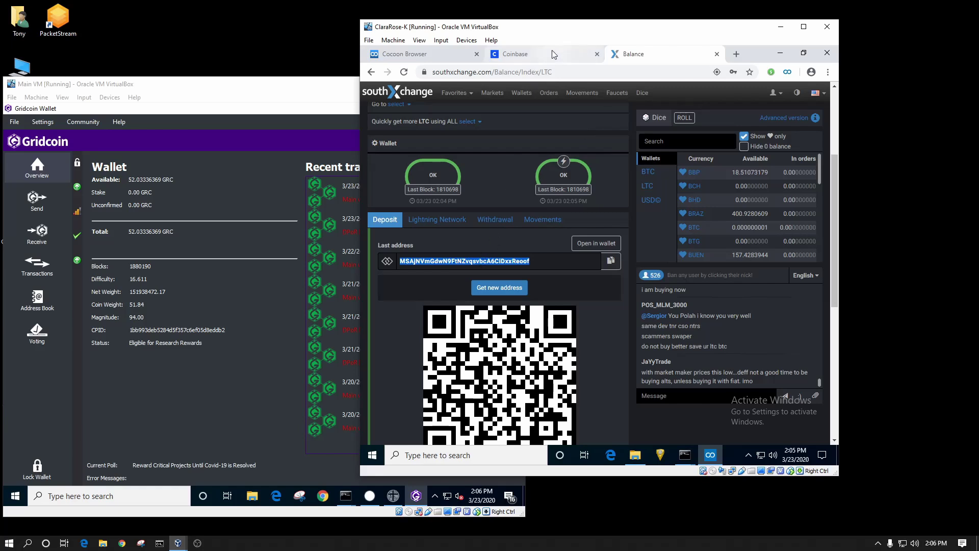
Start a Litecoin send in Coinbase with the SouthXchange deposit address pasted as recipient.
click(589, 52)
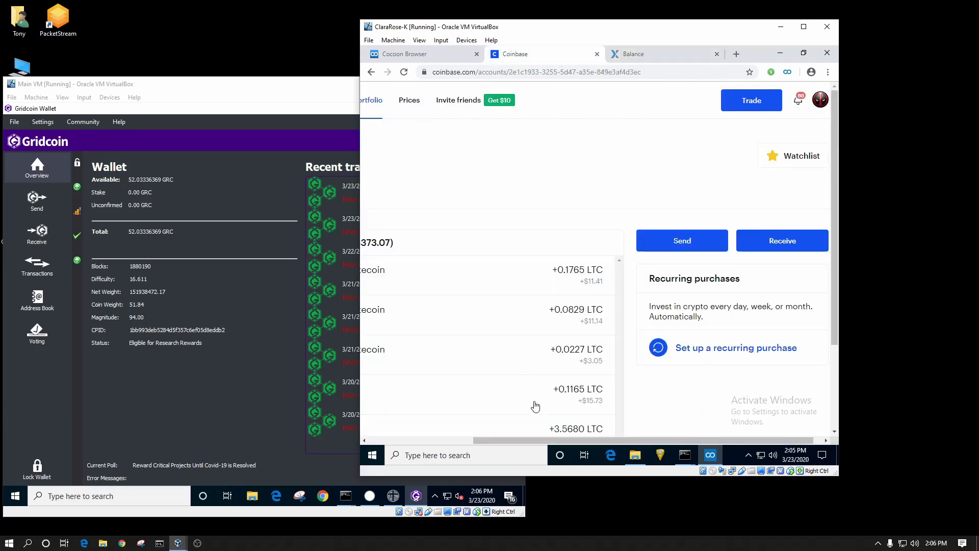
click(692, 244)
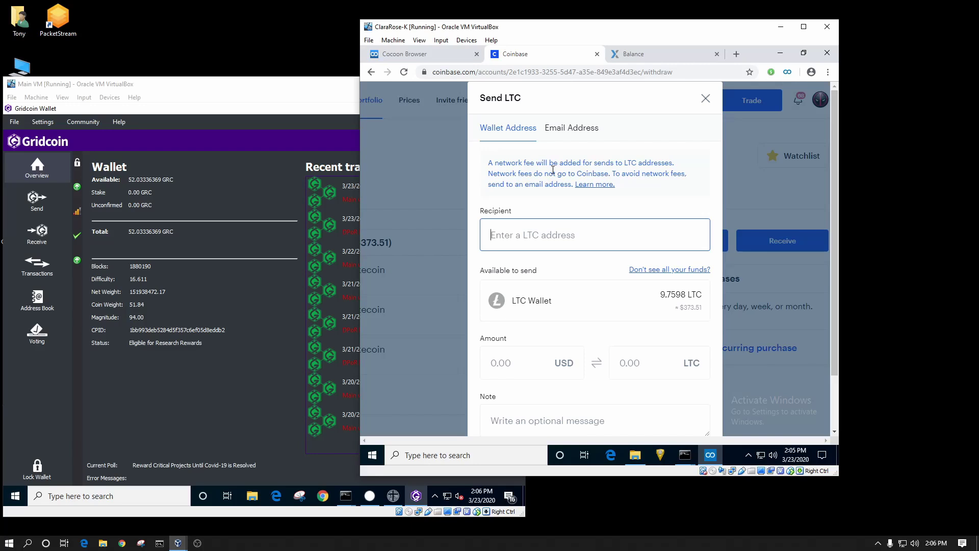
right_click(551, 234)
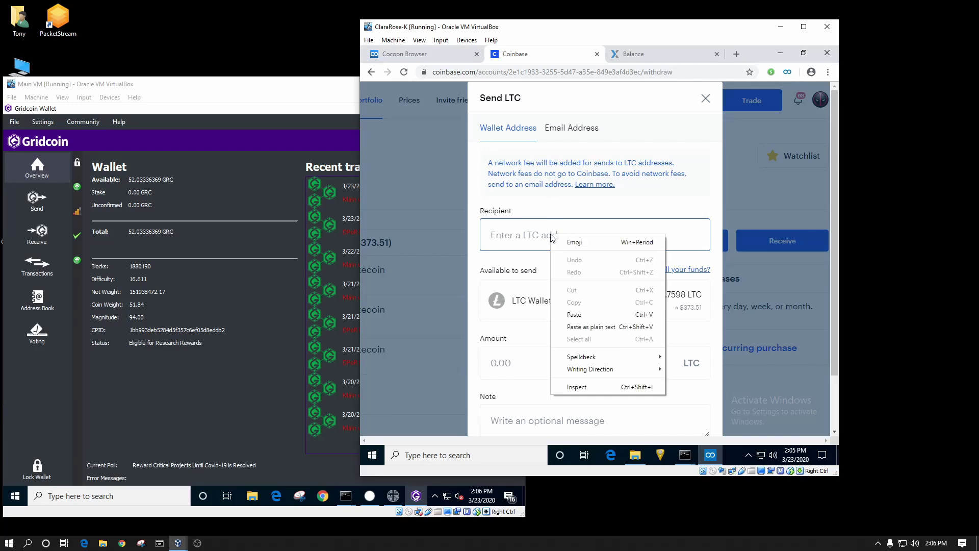
click(583, 313)
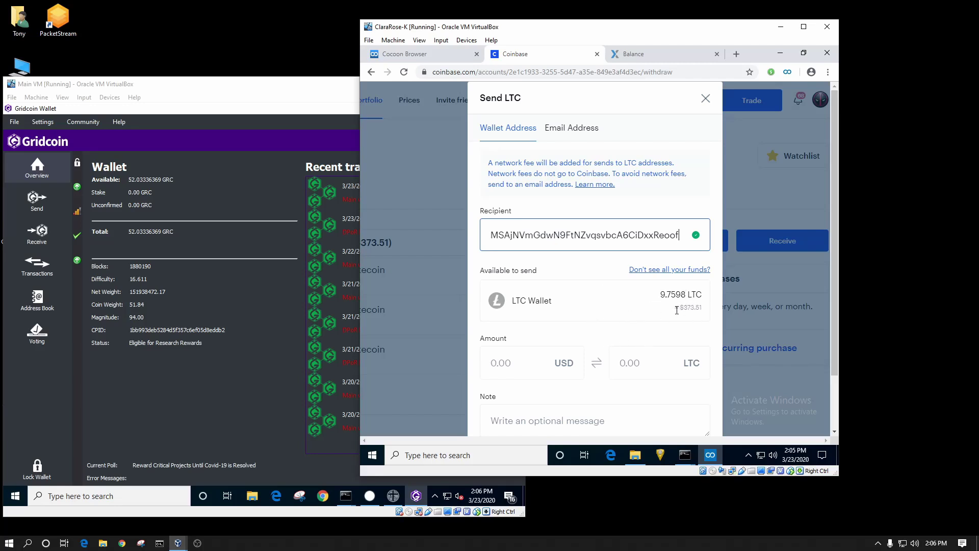
Place the cursor in the LTC amount field, then return to SouthXchange's LTC balance page.
scroll(601, 293, down, 1)
scroll(600, 295, down, 2)
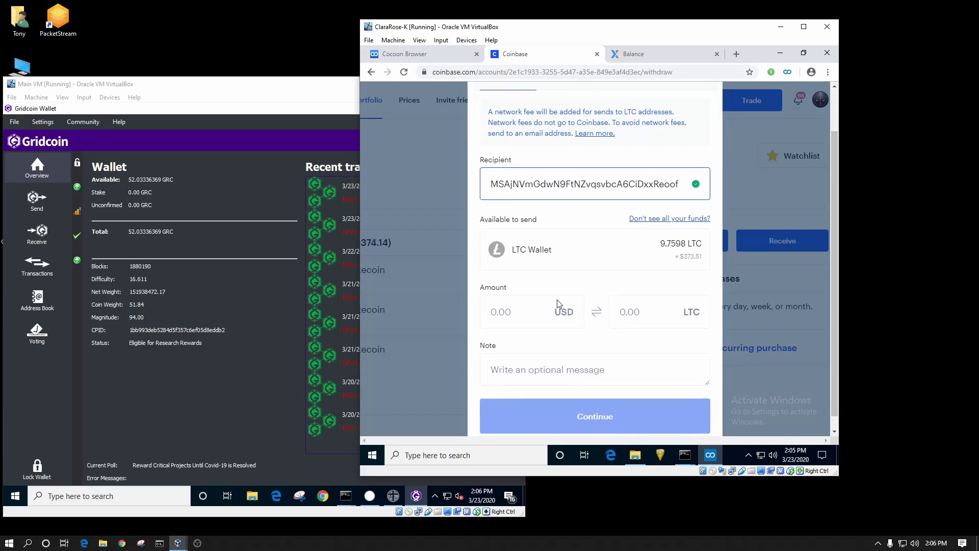
scroll(544, 299, down, 1)
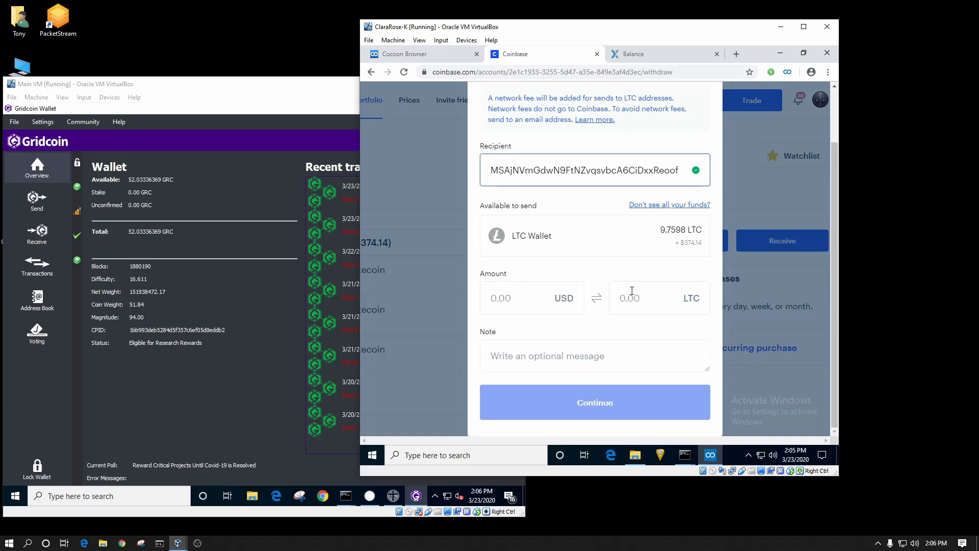
scroll(627, 284, up, 2)
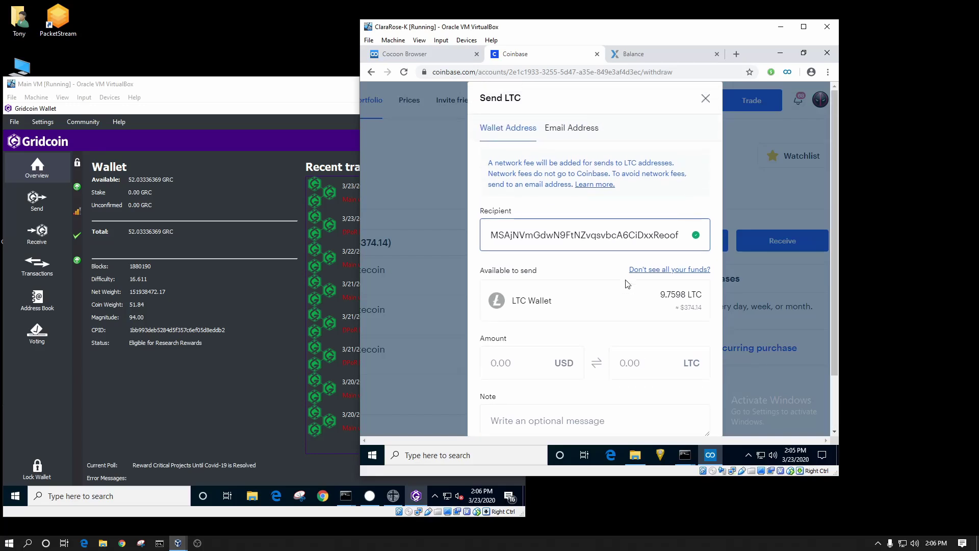
scroll(574, 282, down, 1)
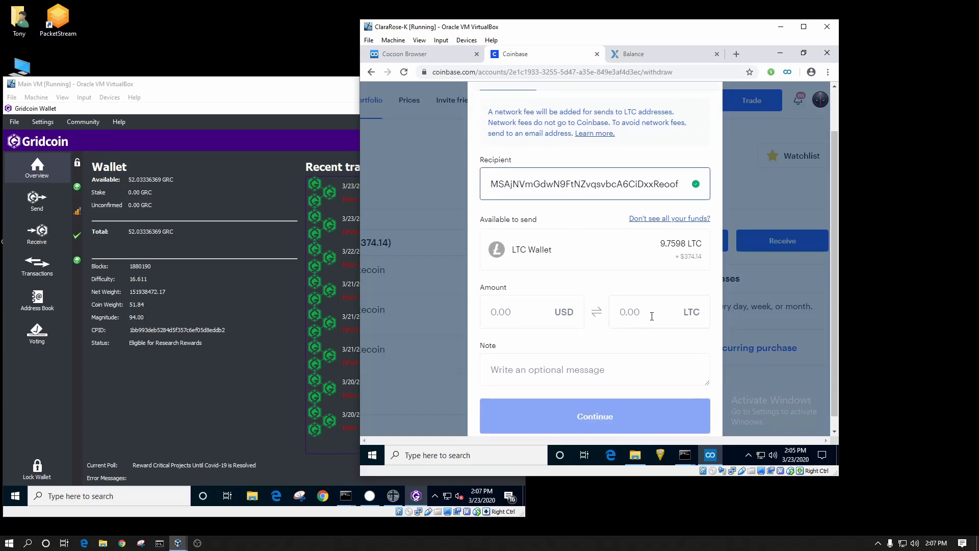
click(652, 312)
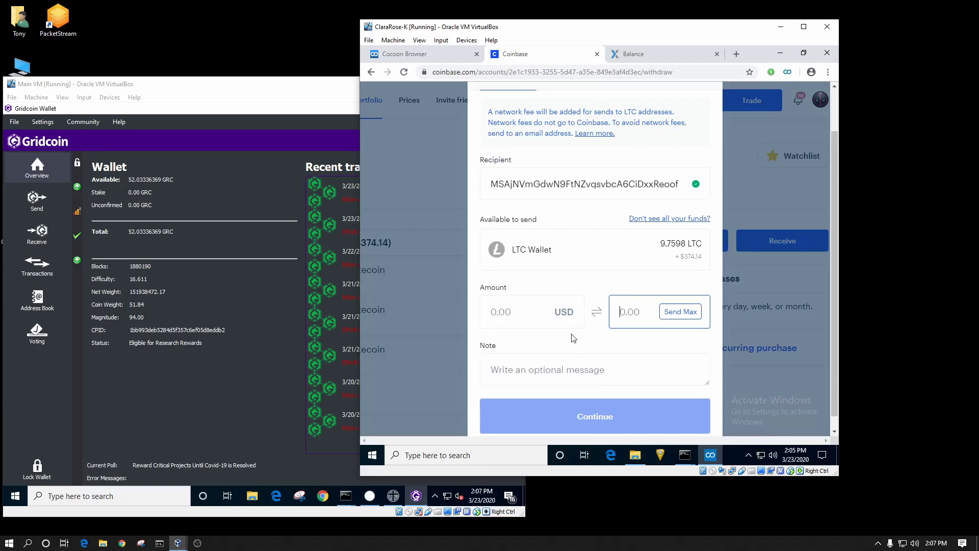
click(666, 53)
scroll(517, 180, up, 3)
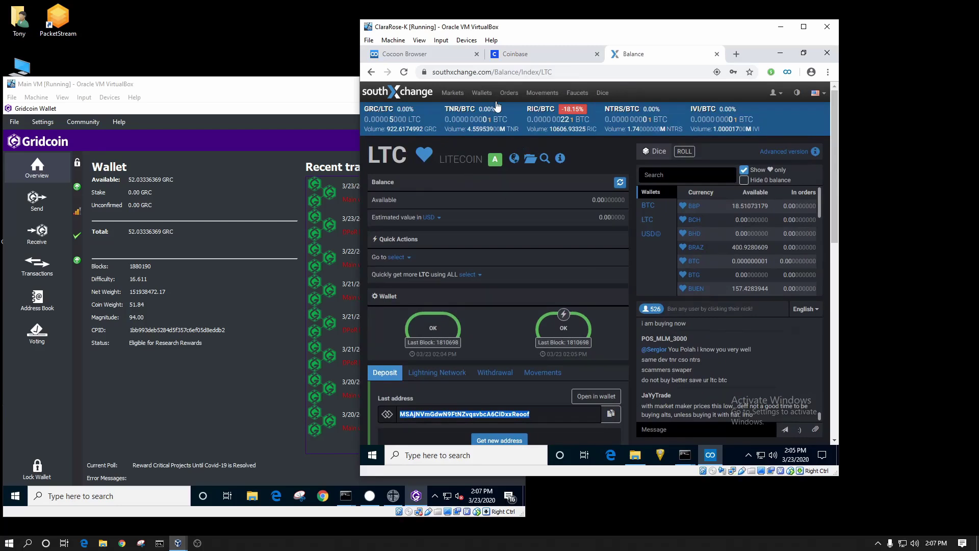
Look over the SouthXchange wallet balances and open orders lists.
click(482, 93)
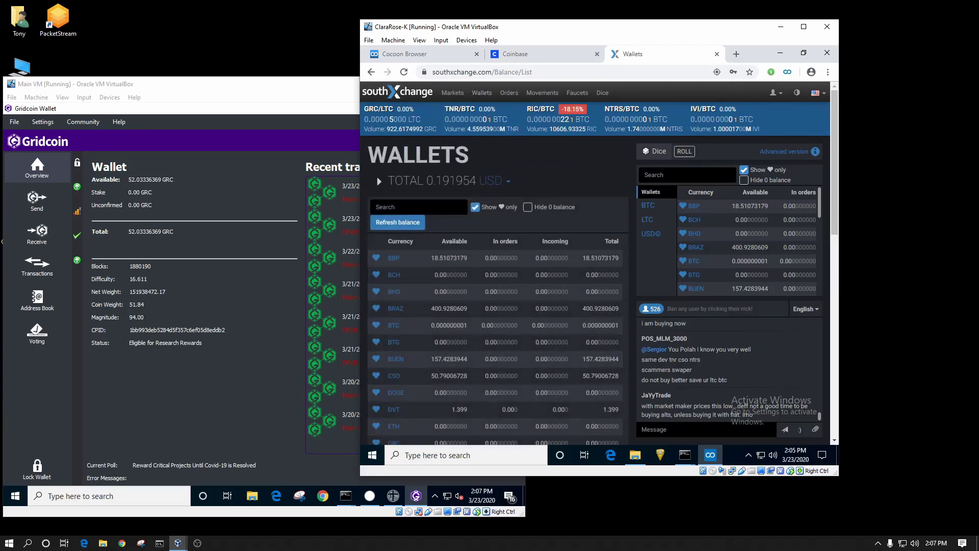
click(509, 92)
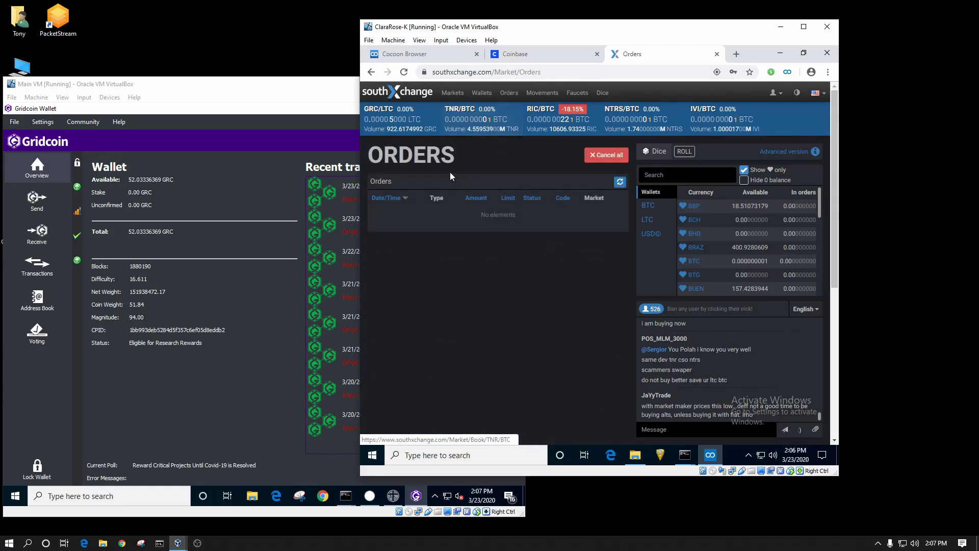
click(480, 96)
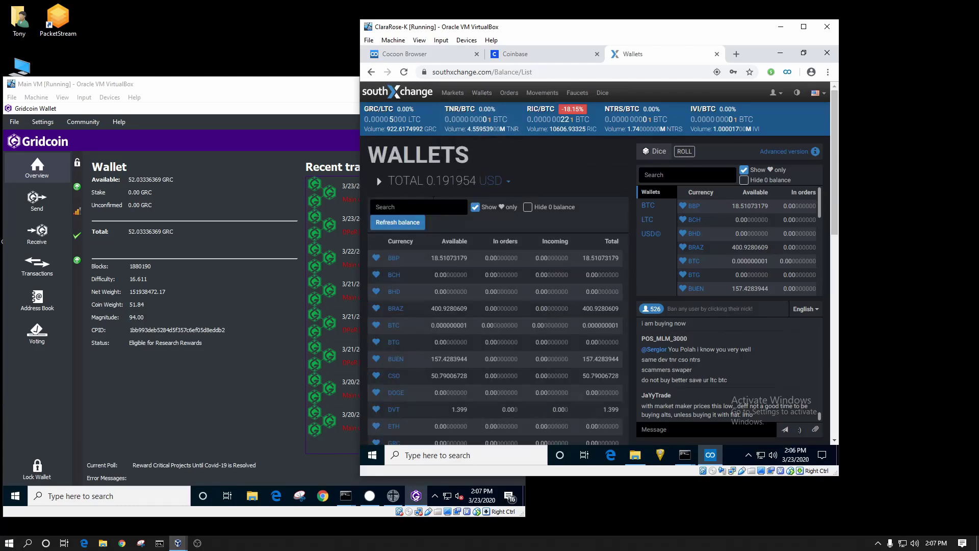
Open the GRC/LTC market from the favourite LTC markets list.
click(453, 95)
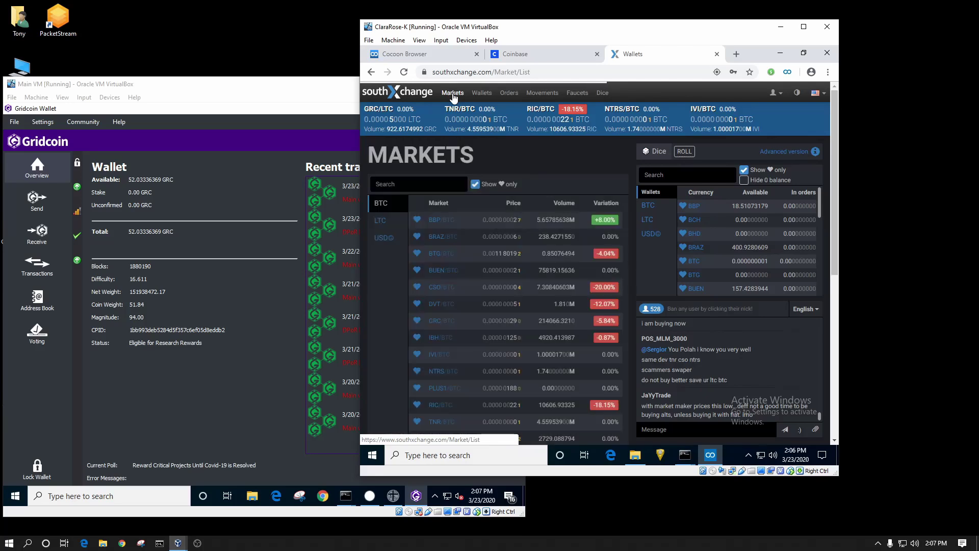
click(386, 224)
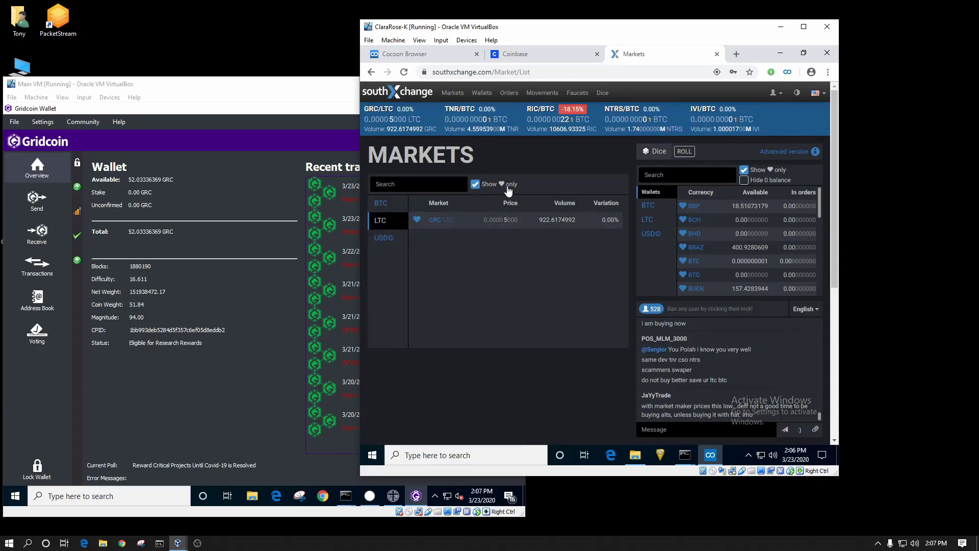
click(475, 184)
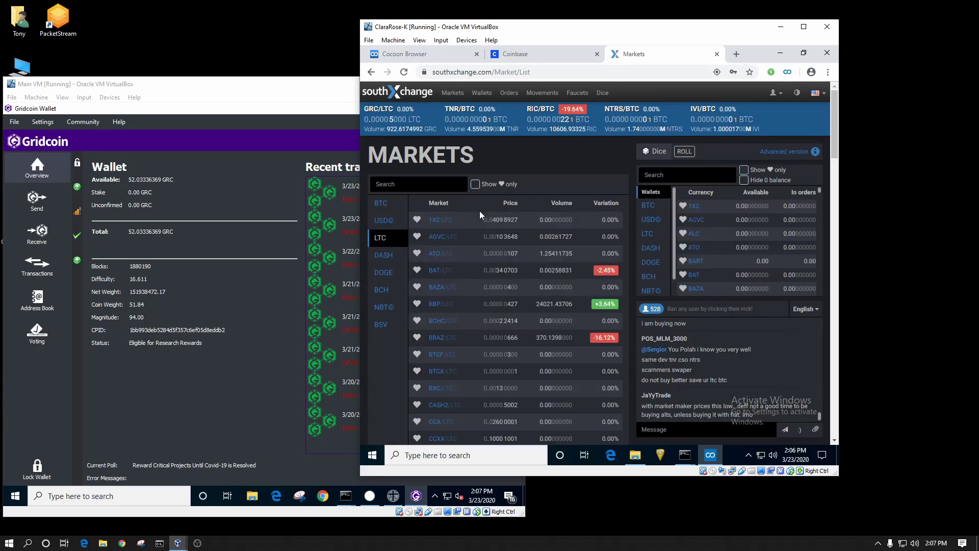
scroll(479, 210, down, 1)
scroll(483, 189, up, 2)
click(475, 185)
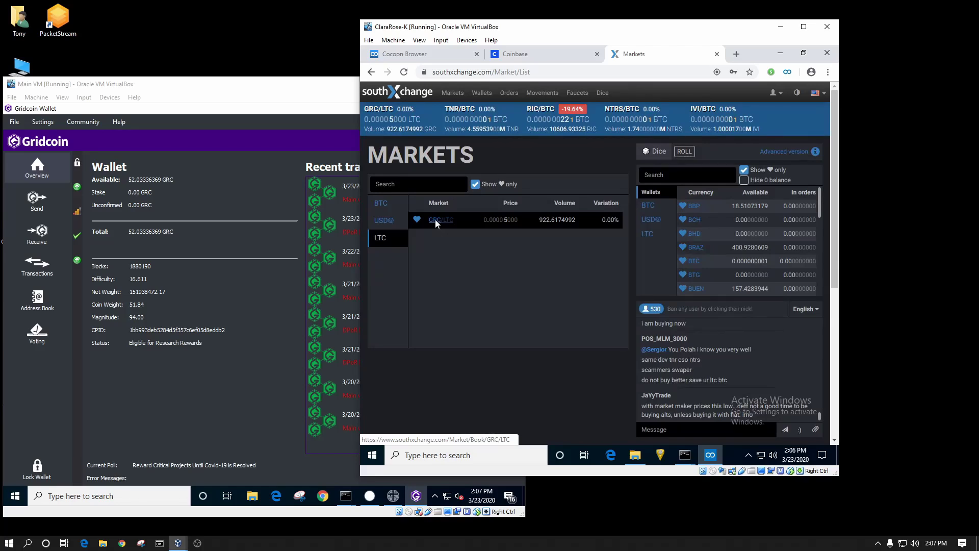
click(436, 220)
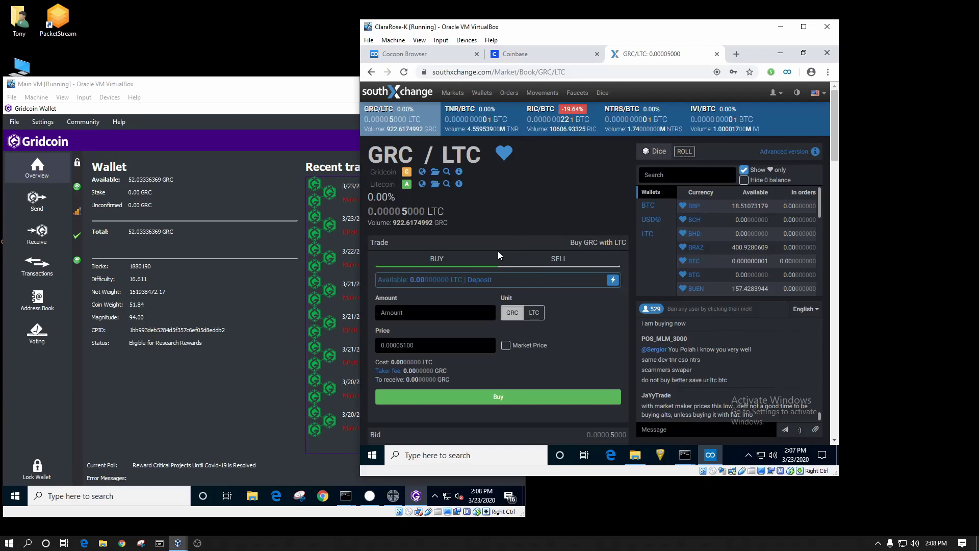
Enter a buy amount of 5025 GRC in the GRC/LTC Buy panel.
scroll(498, 250, down, 1)
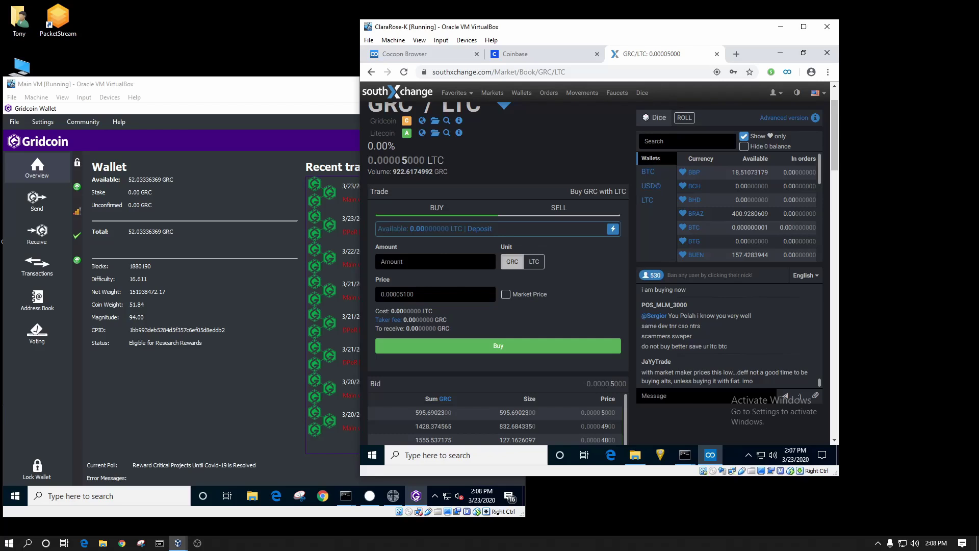
text(5000)
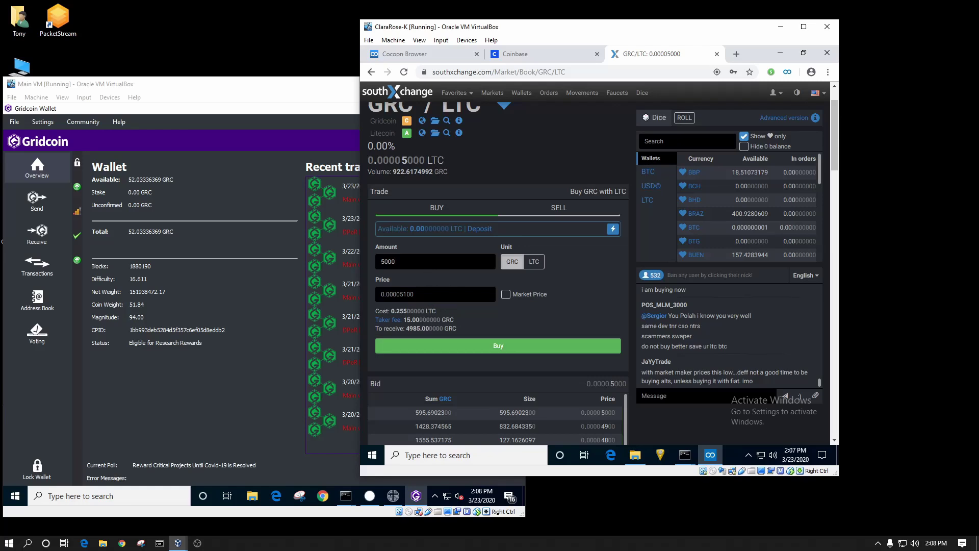
key(BackSpace)
key(BackSpace)
text(25)
click(434, 290)
Copy the 0.25627500 LTC cost of the buy at price 0.00005100.
drag(415, 295, 380, 294)
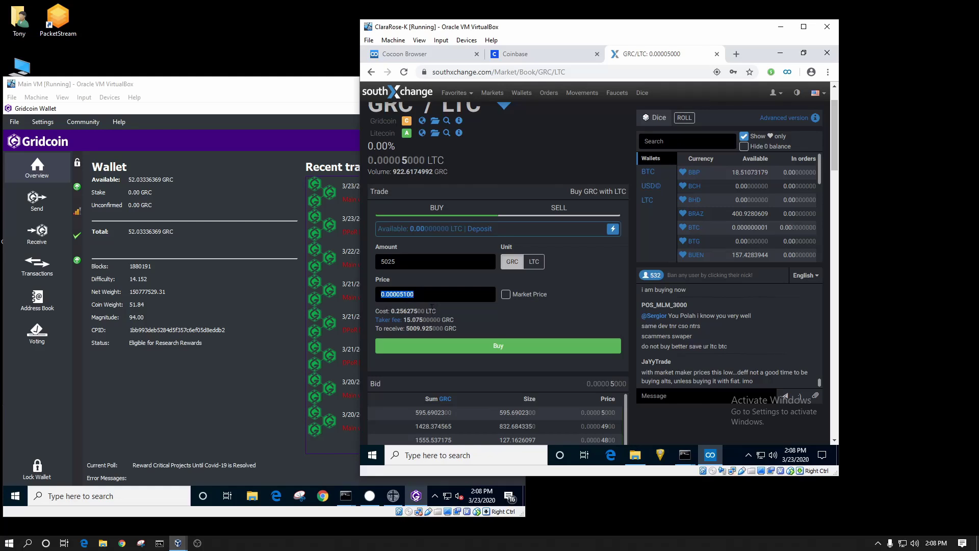
drag(437, 311, 391, 309)
right_click(405, 310)
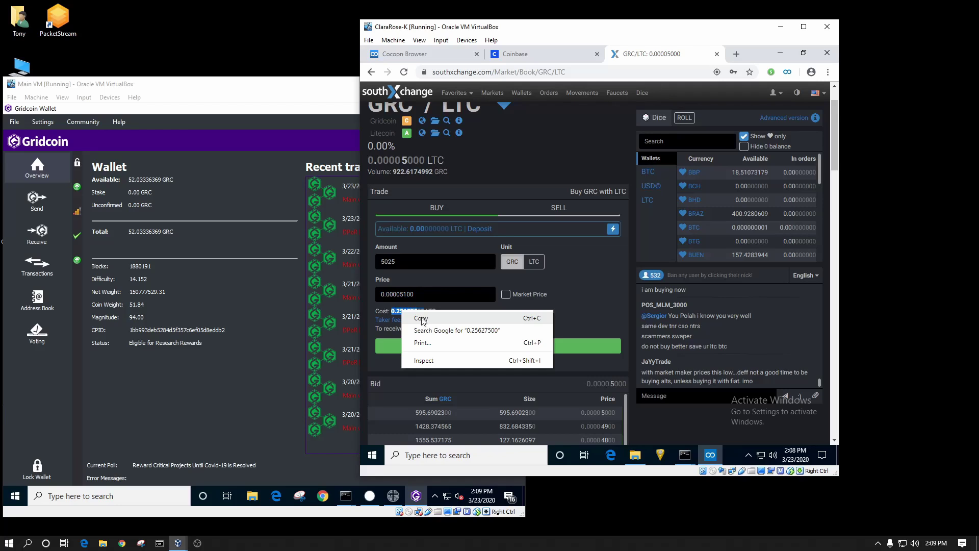
click(423, 316)
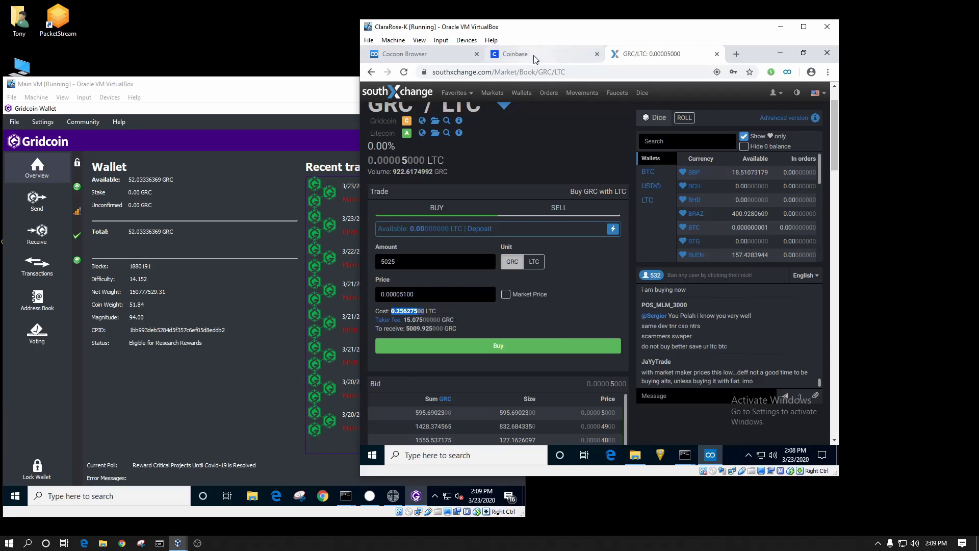
Paste 0.25627500 LTC as the Coinbase send amount, add the note 'To buy GRC from SouthXchange', and continue.
click(515, 53)
right_click(634, 311)
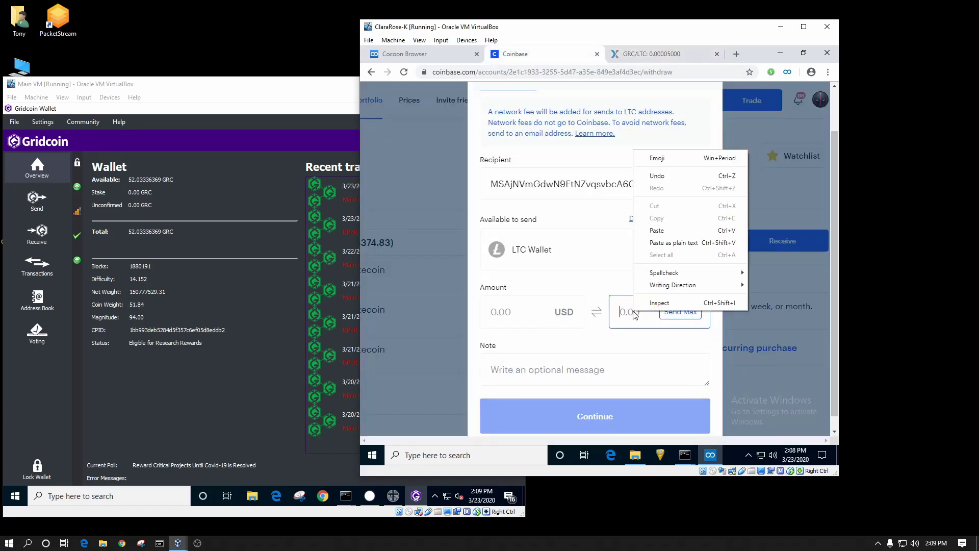
click(651, 233)
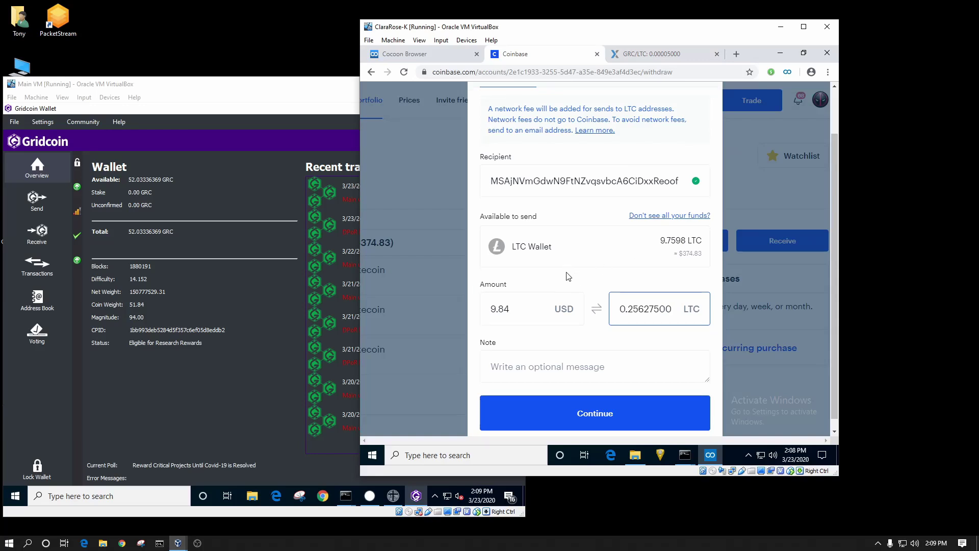
scroll(569, 275, down, 1)
click(589, 356)
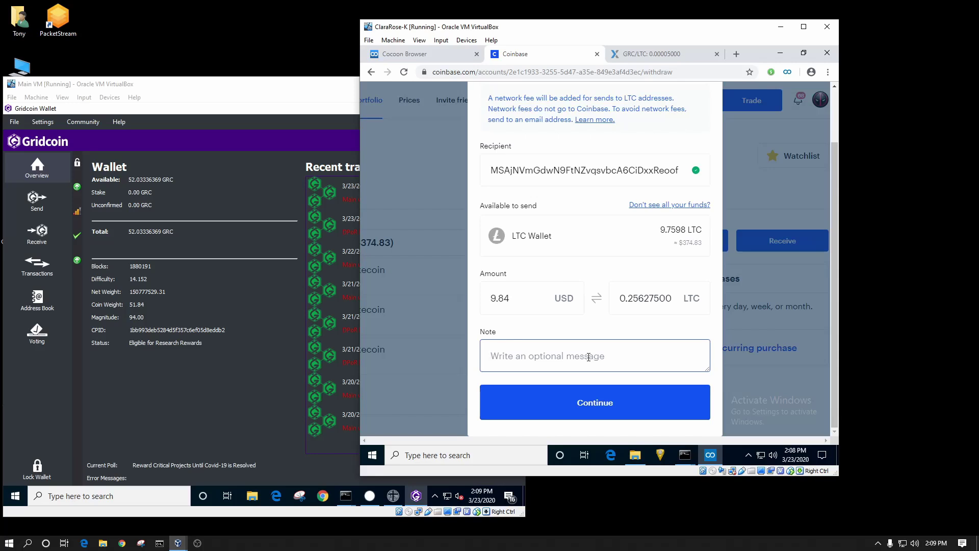
text(To buy GRC from SouthXchange)
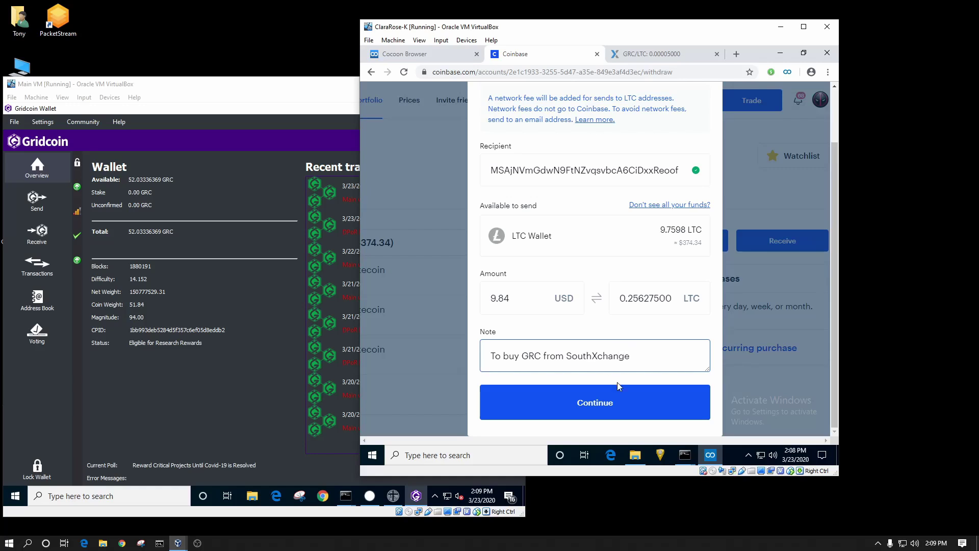
click(605, 408)
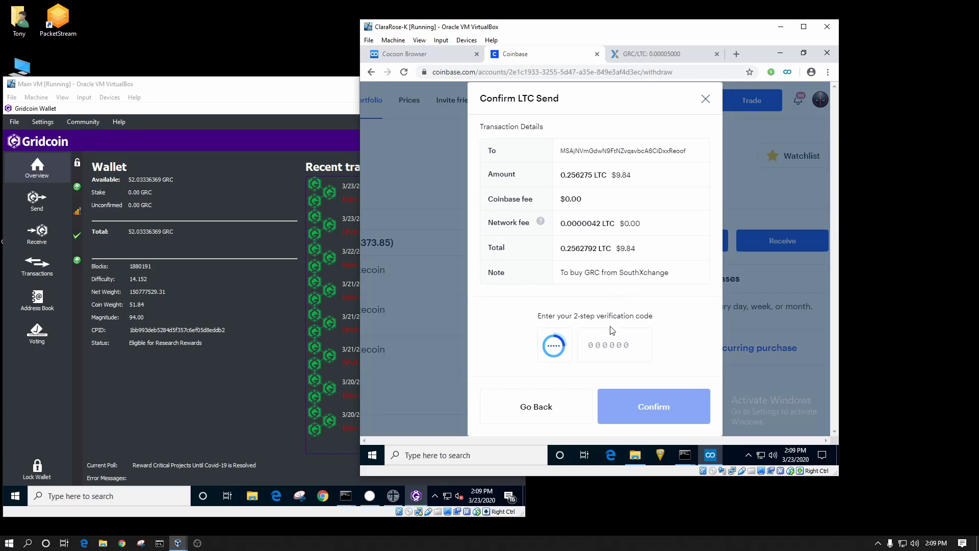
Review the Confirm LTC Send dialog totalling 0.2562792 LTC and focus the verification code field.
click(606, 352)
Enter the 2-step verification code and confirm the 0.256275 LTC send.
click(632, 400)
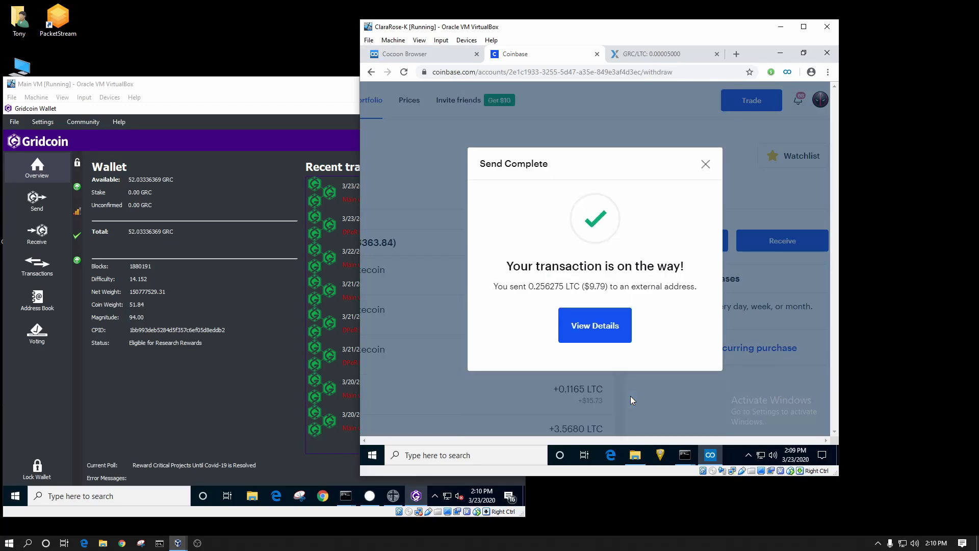
Check the Coinbase send details, then watch the incoming 0.256275 LTC on SouthXchange's LTC balance page.
click(614, 330)
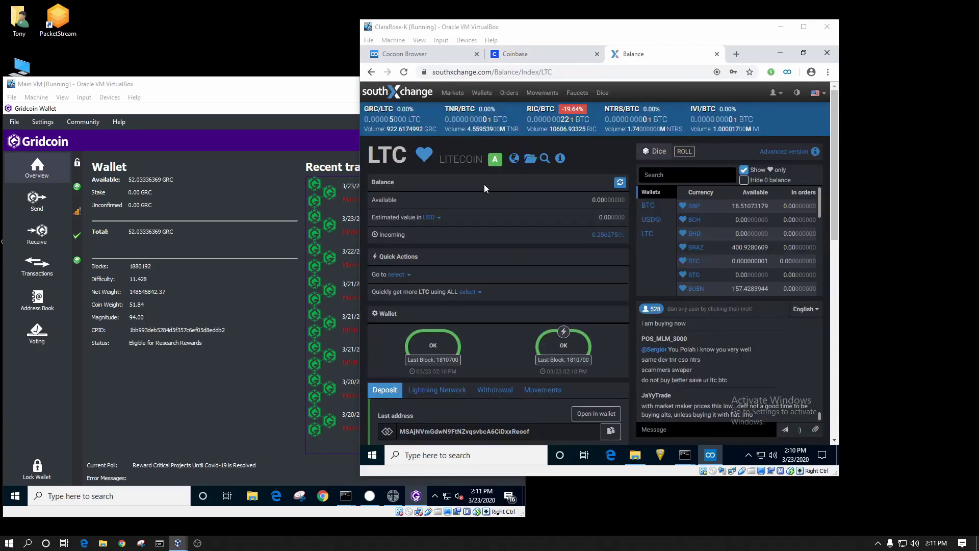
click(481, 94)
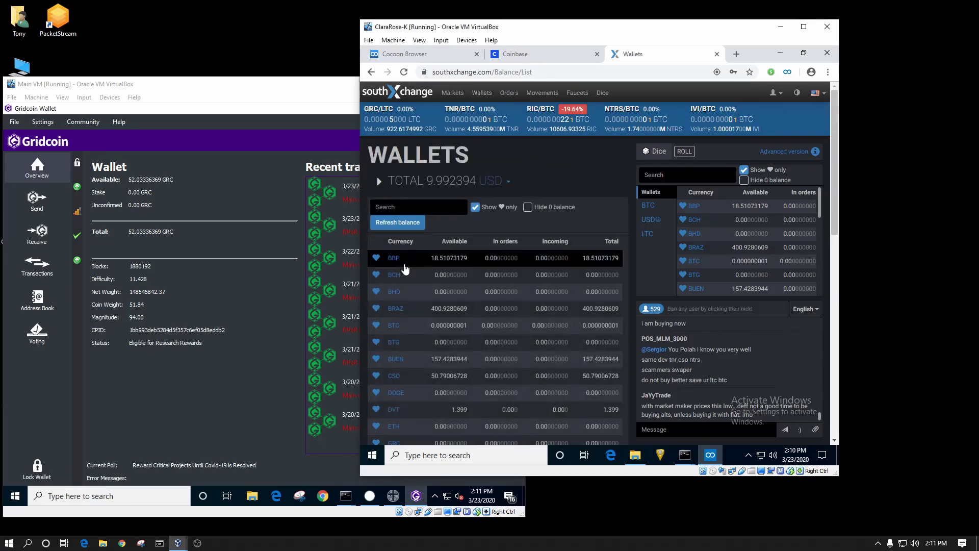
scroll(405, 286, down, 2)
click(399, 391)
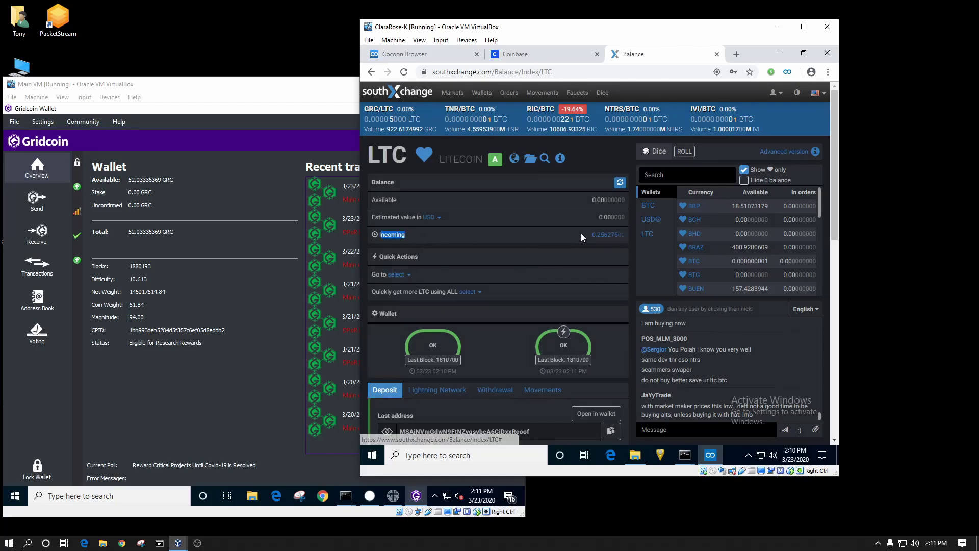
drag(581, 233, 628, 233)
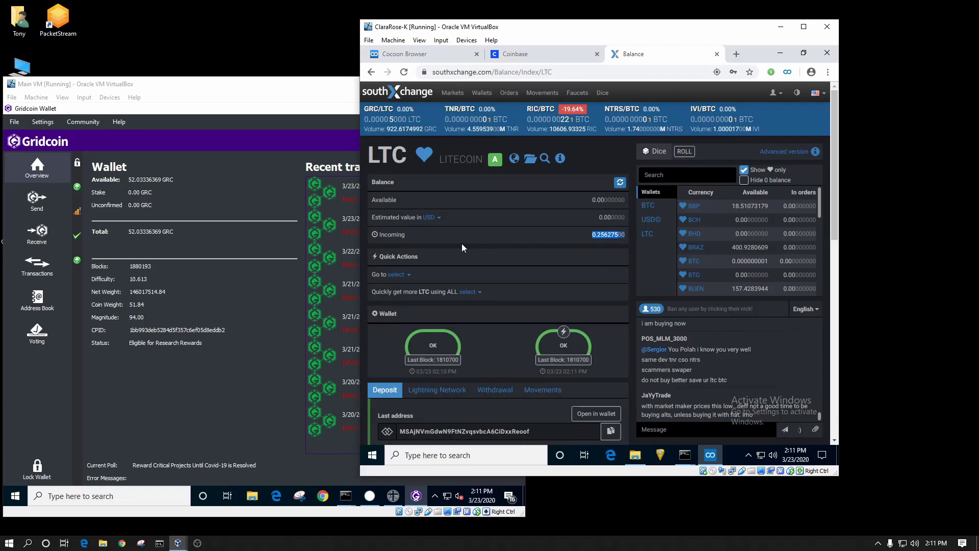
scroll(743, 242, down, 3)
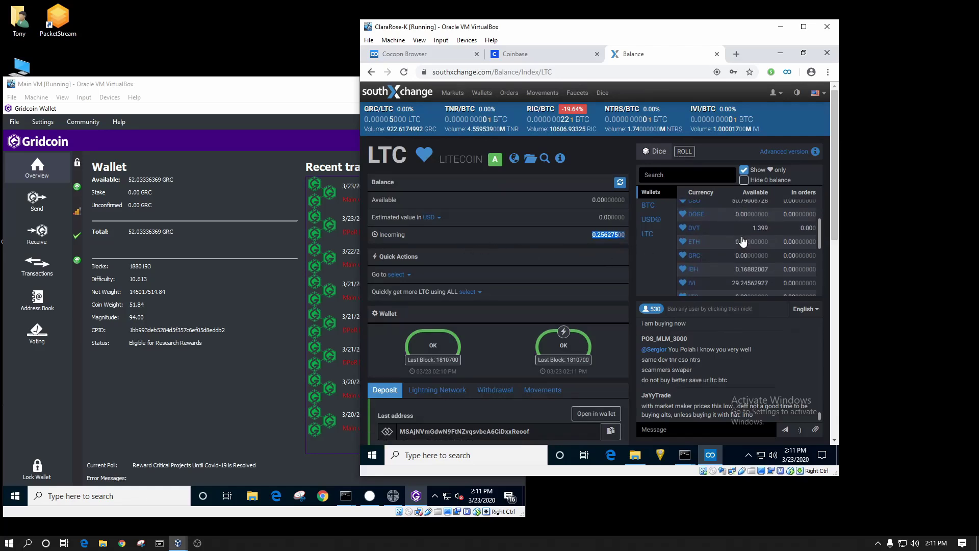
scroll(742, 241, down, 2)
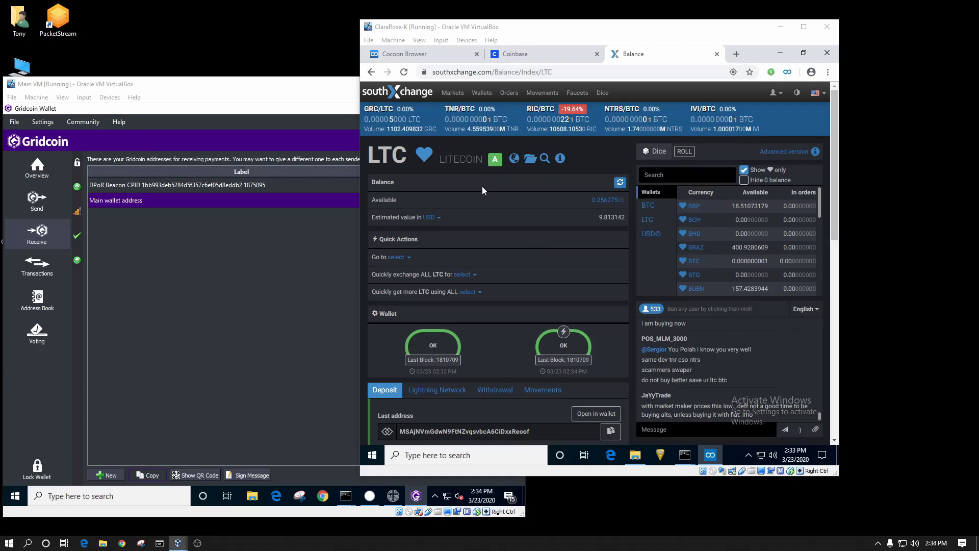
Open the GRC/LTC trading page from the LTC markets list.
click(453, 93)
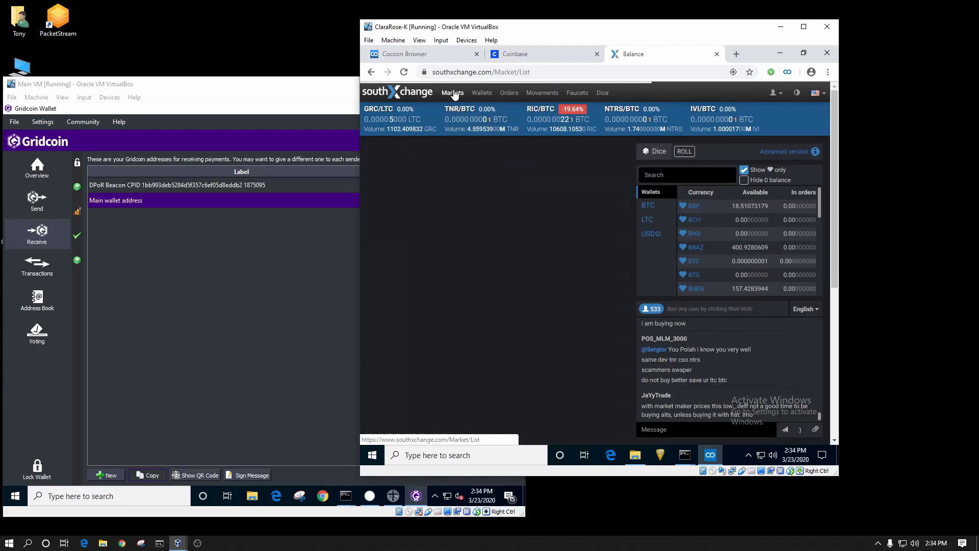
click(385, 221)
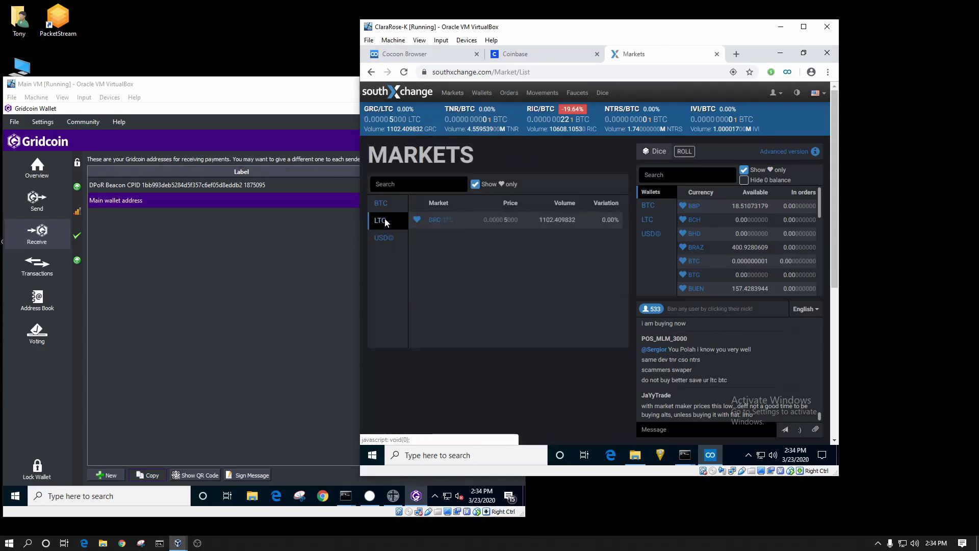
click(436, 221)
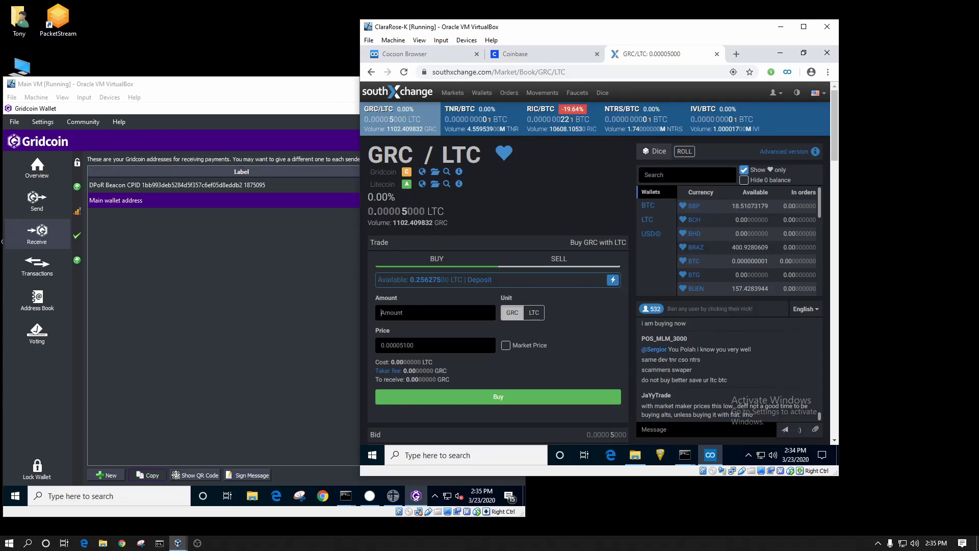
Enter 5025 GRC at 0.00005100, costing 0.256275 LTC for 5009.925 GRC after fee.
text(5025)
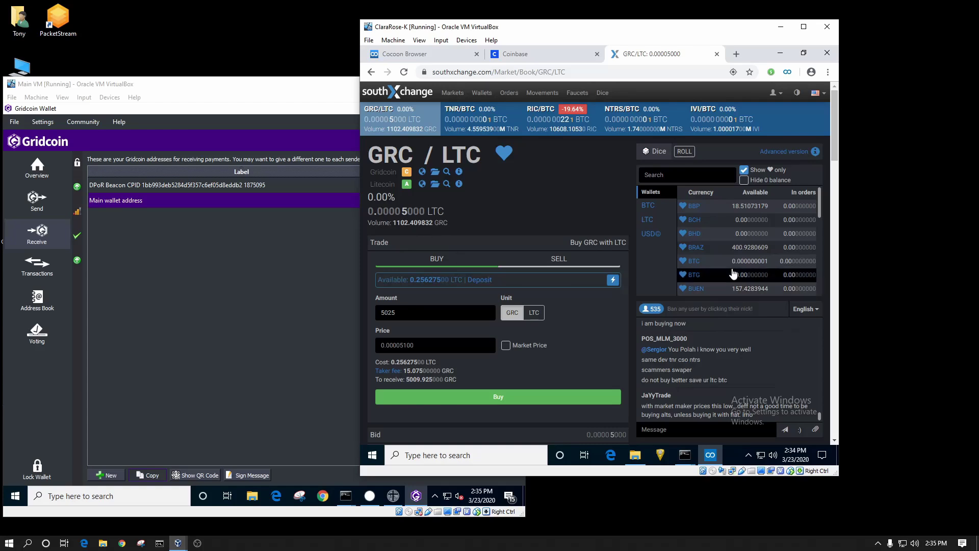
scroll(732, 268, down, 5)
scroll(732, 268, up, 3)
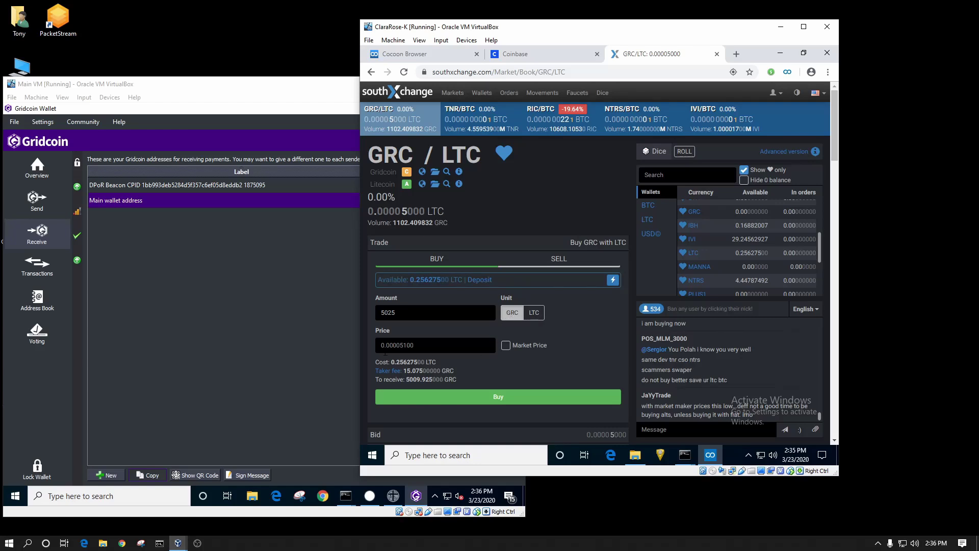
Submit the 5025 GRC buy order and confirm the purchase.
click(506, 400)
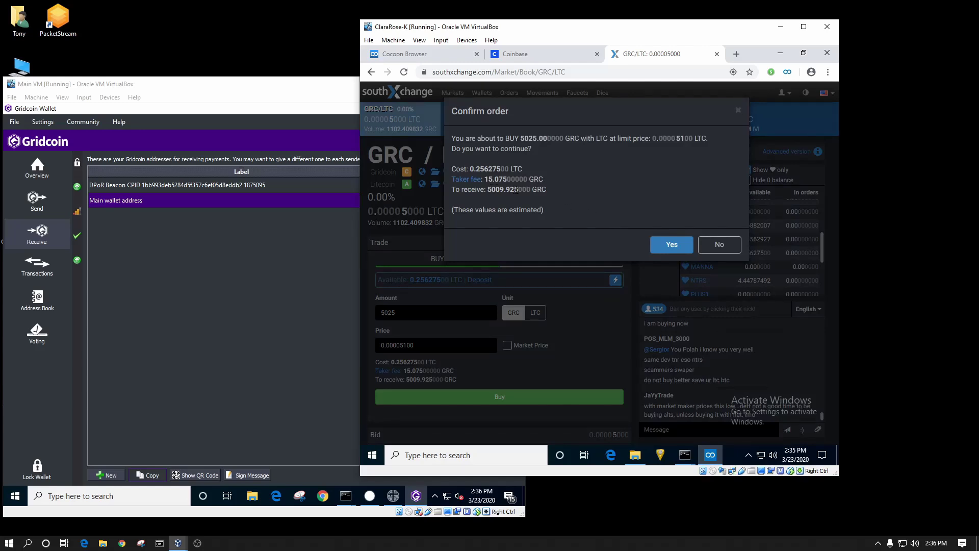
click(678, 251)
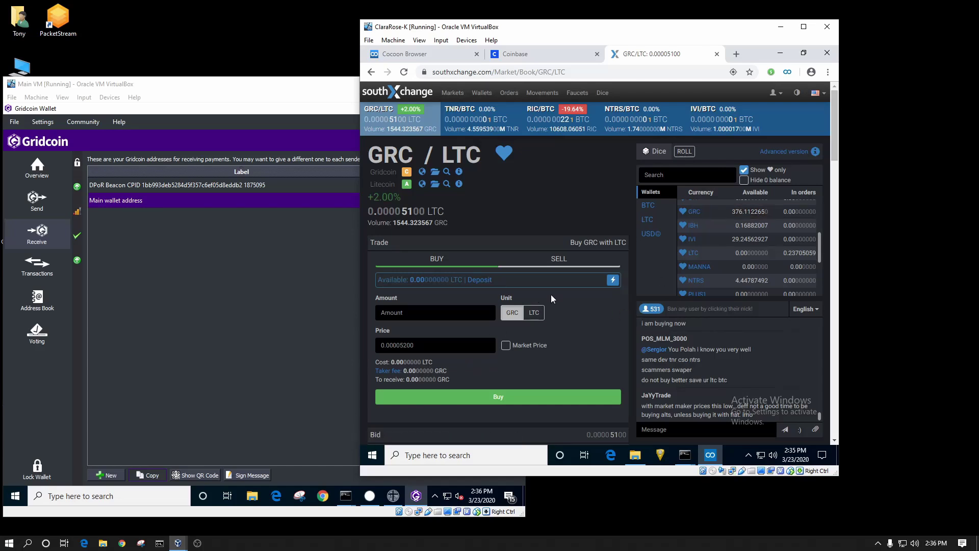
Scroll the GRC/LTC market page's Wallets list to check the GRC and LTC balances as the order fills.
scroll(760, 271, up, 5)
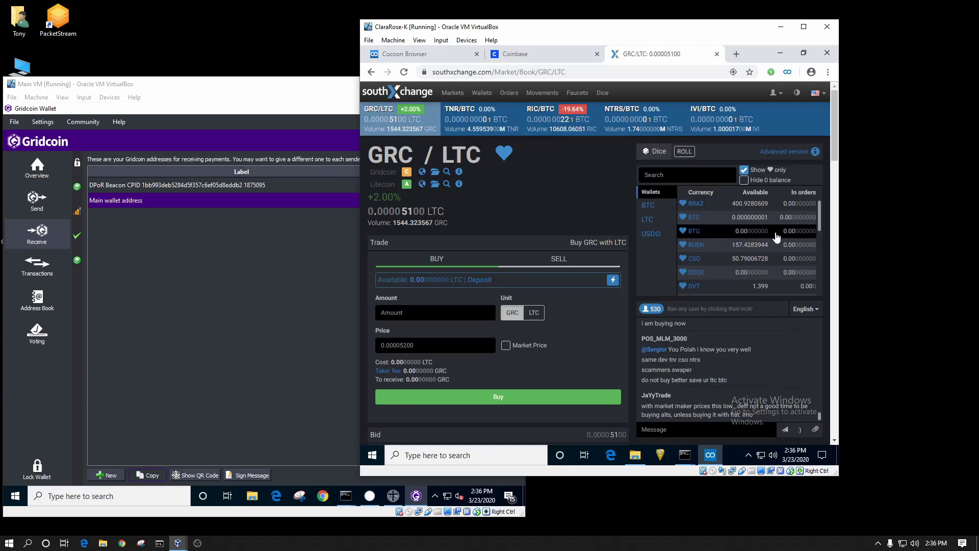
scroll(701, 263, down, 1)
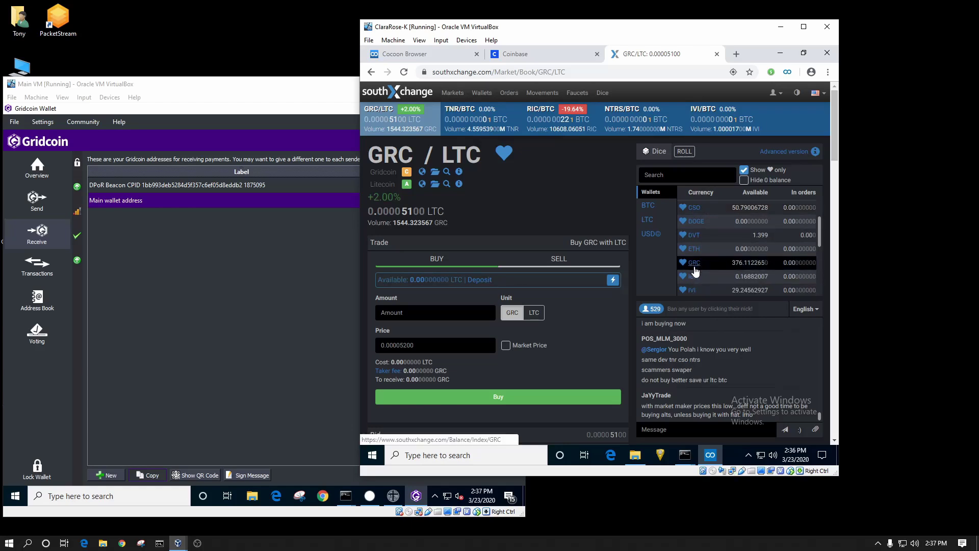
click(695, 264)
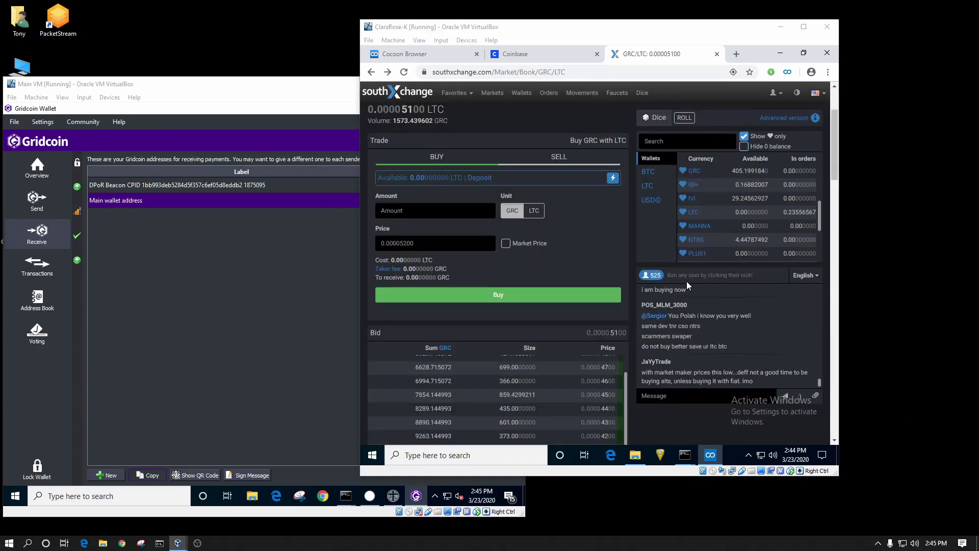
scroll(572, 234, up, 2)
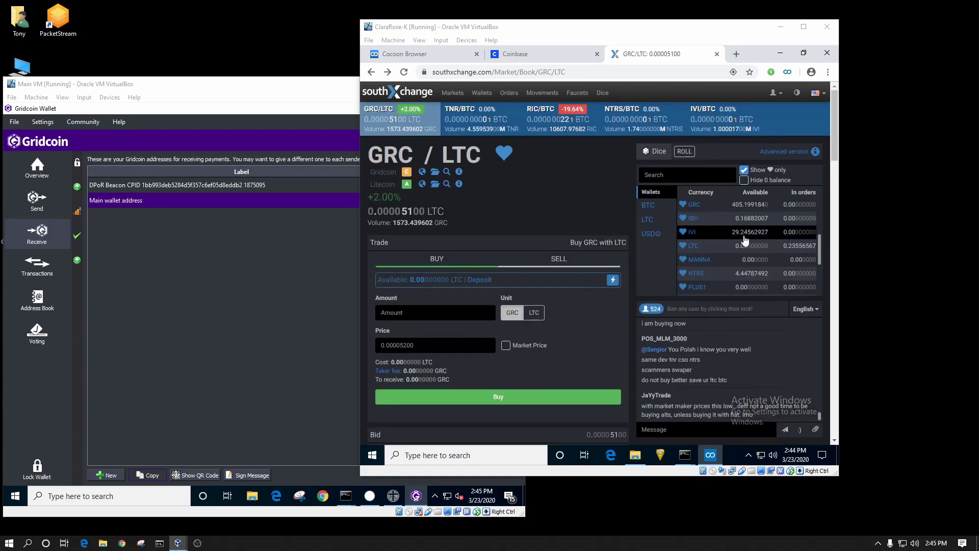
scroll(744, 255, up, 1)
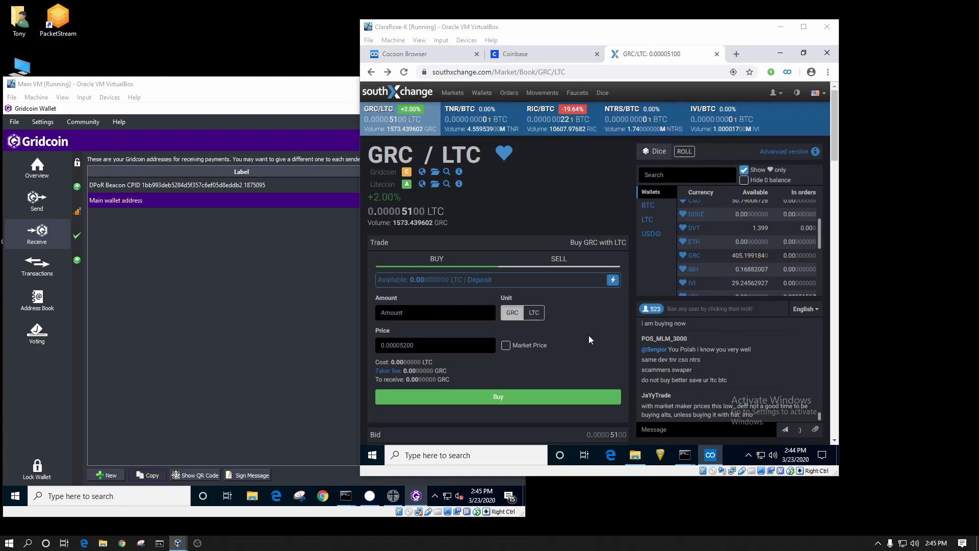
scroll(589, 335, down, 2)
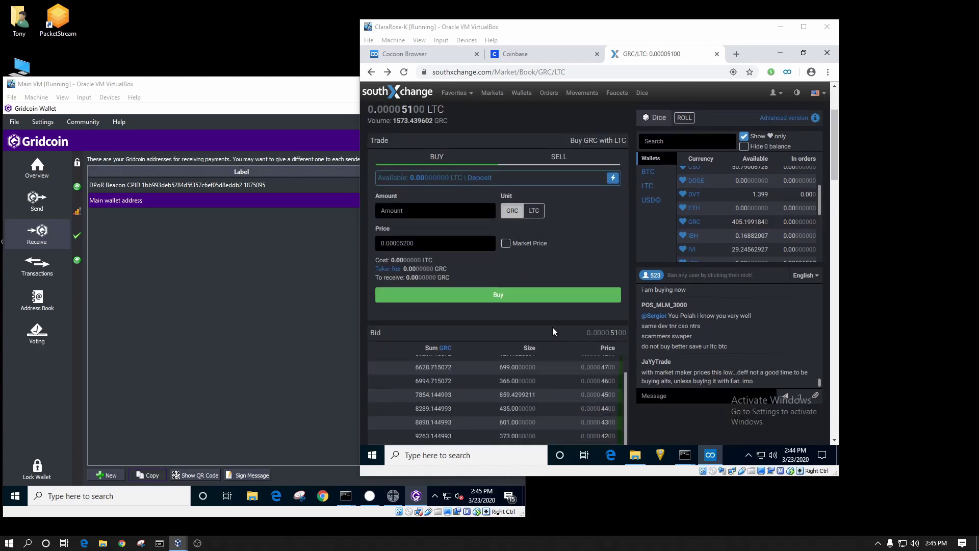
scroll(560, 385, up, 1)
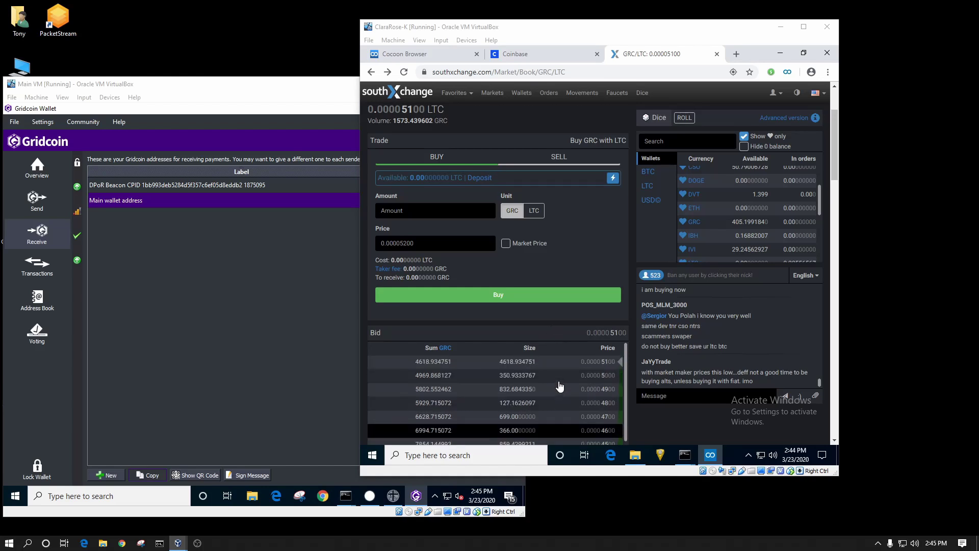
scroll(561, 385, up, 2)
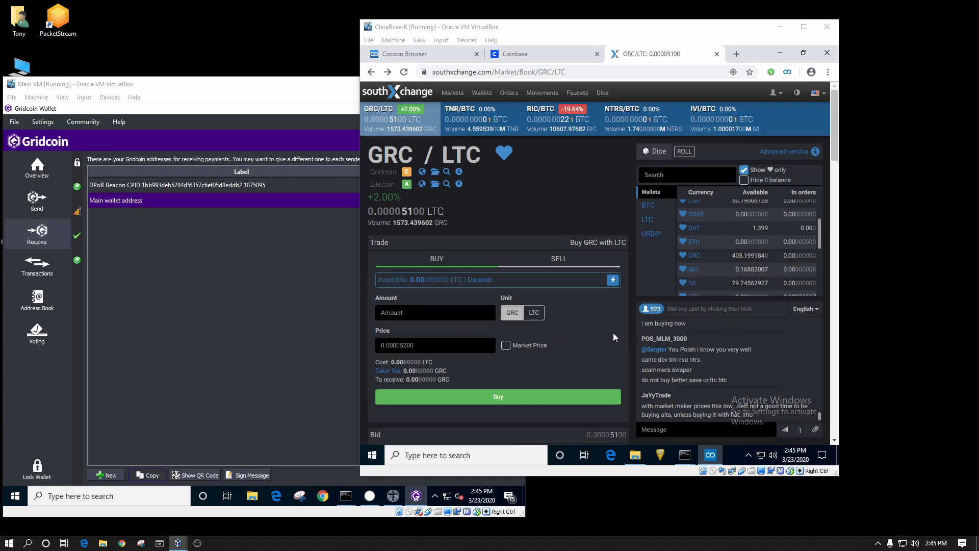
scroll(730, 258, down, 1)
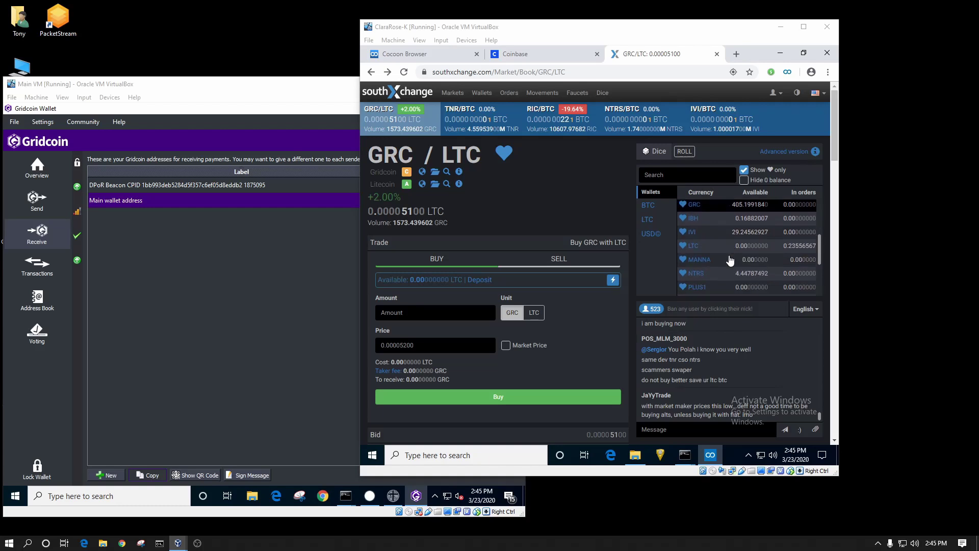
Open the LTC balance page and highlight the 0.23556567 LTC held in orders.
click(693, 246)
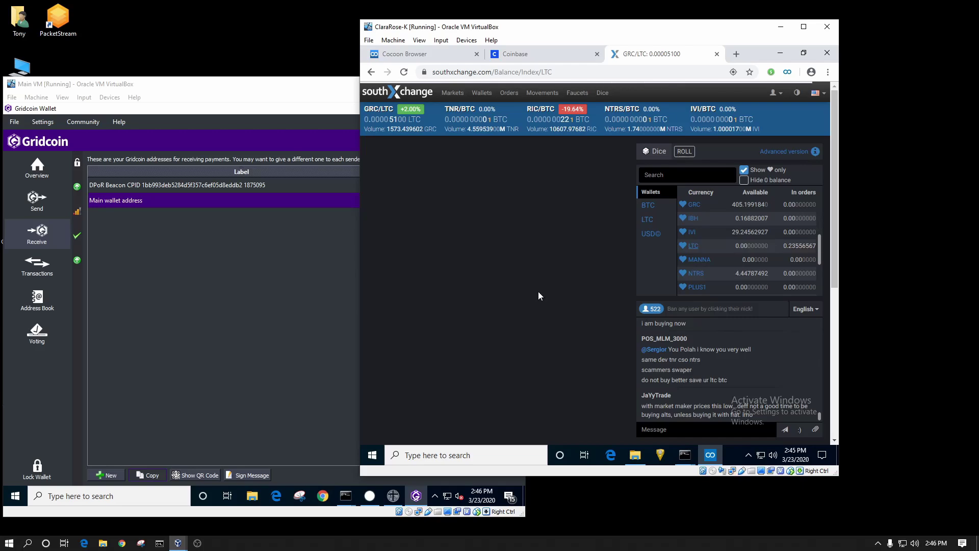
scroll(538, 292, down, 2)
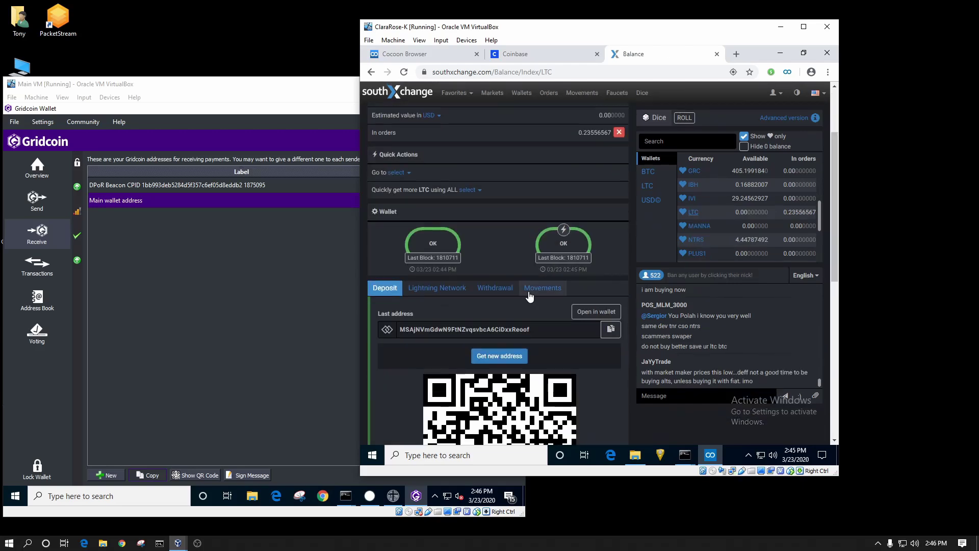
scroll(530, 299, up, 2)
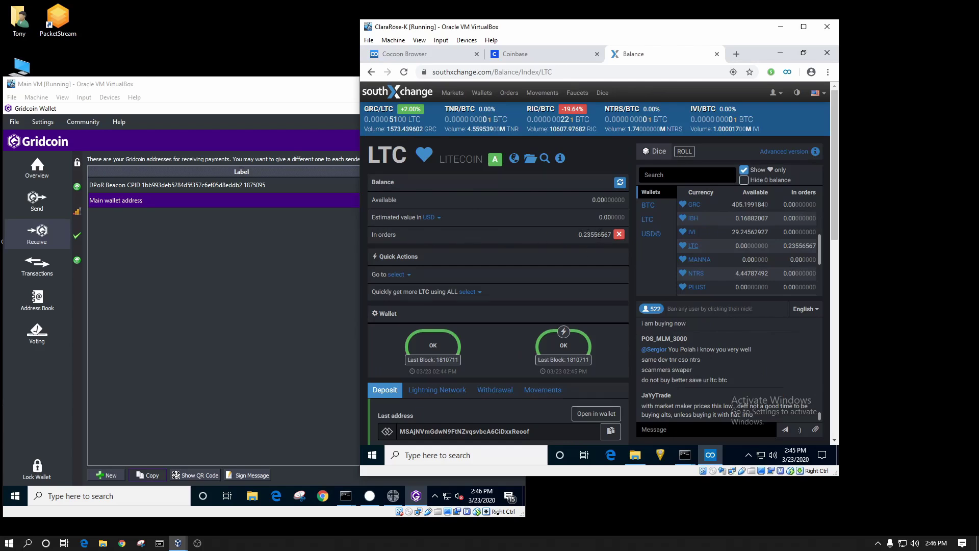
drag(600, 235, 580, 234)
scroll(587, 286, down, 2)
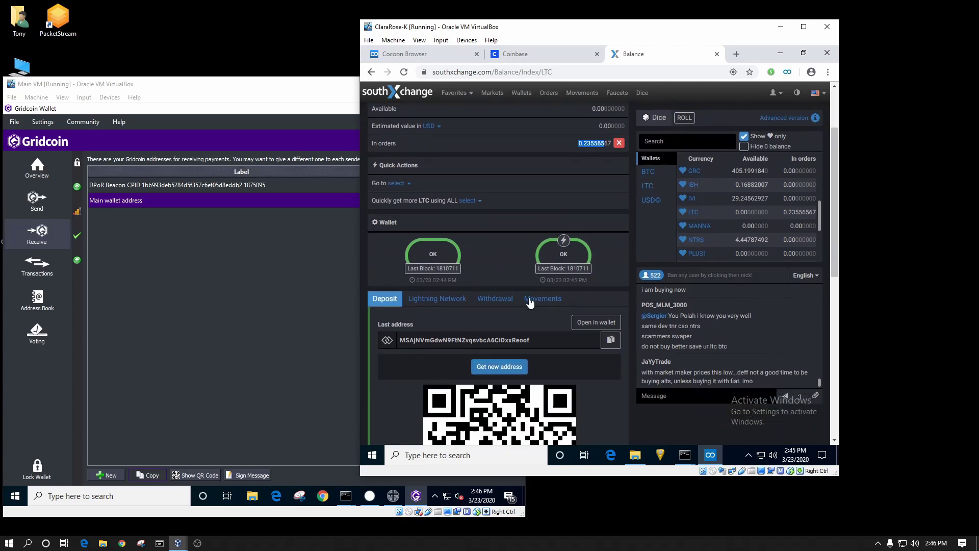
scroll(527, 306, up, 2)
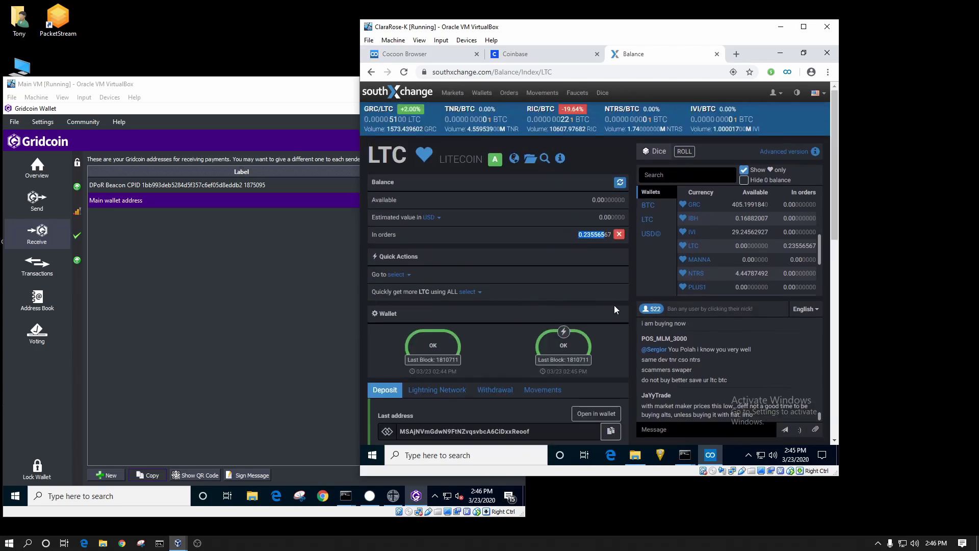
scroll(731, 260, up, 1)
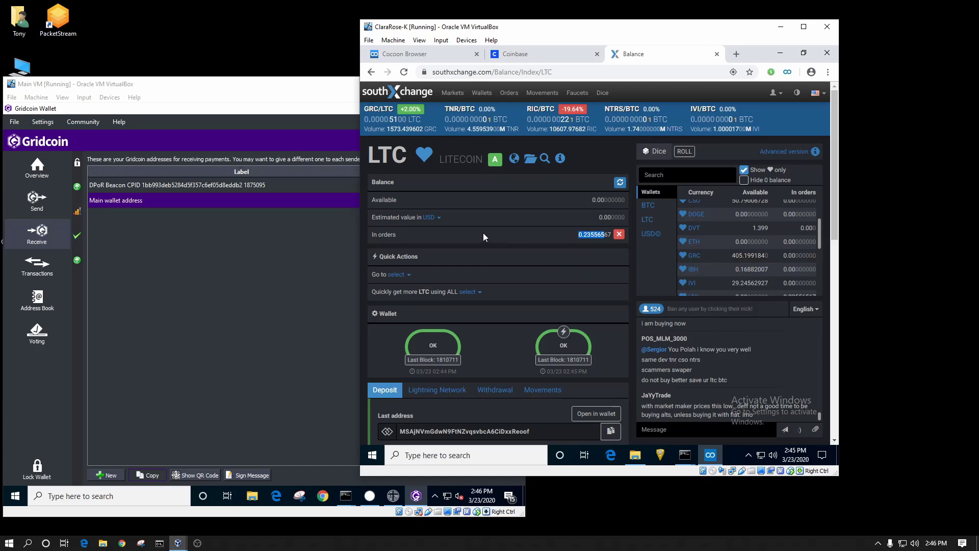
Go to the GRC balance page and open its Withdrawal tab.
click(684, 256)
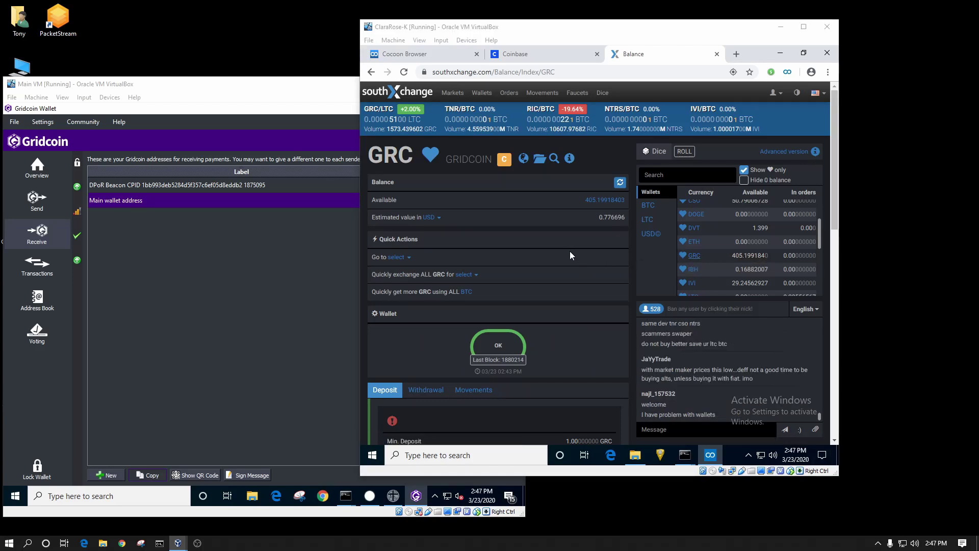
click(427, 392)
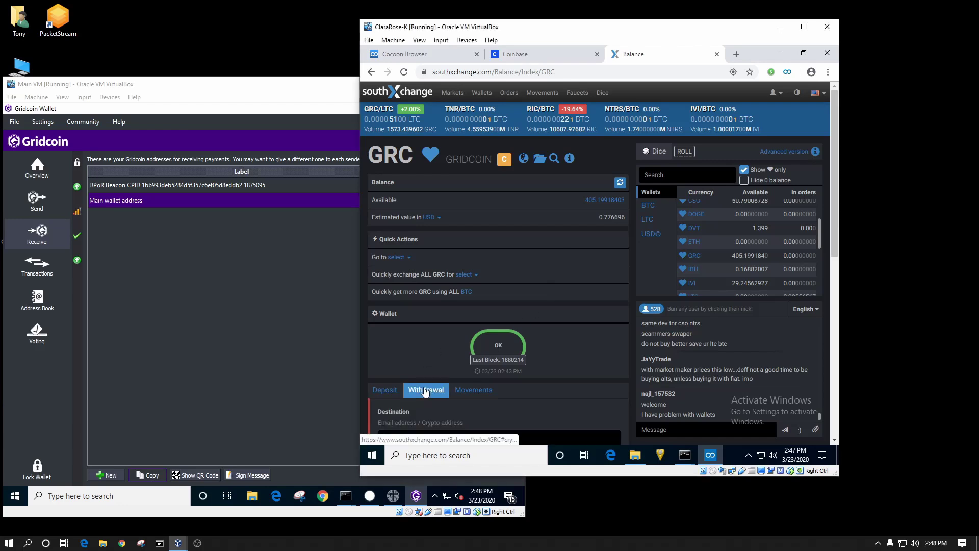
scroll(459, 362, down, 4)
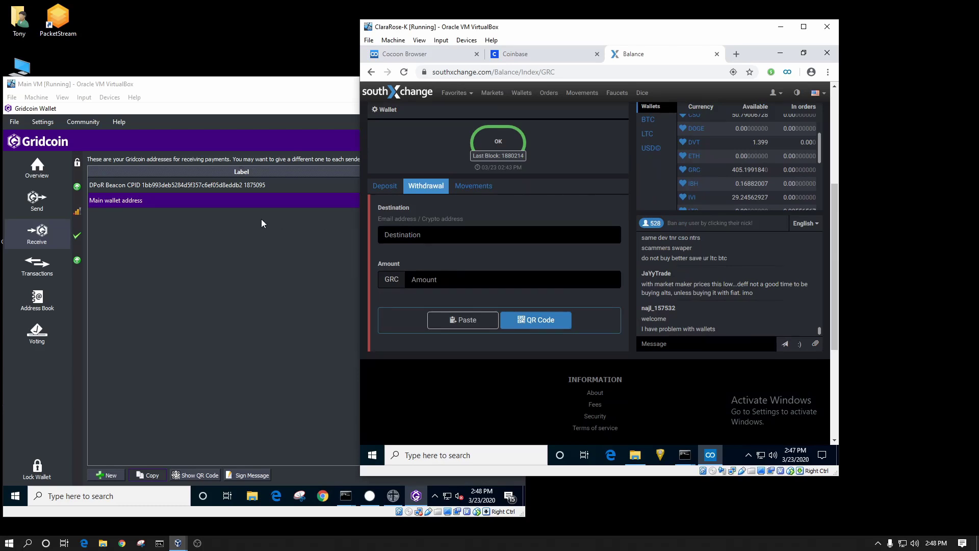
Select the Main wallet receiving address in Gridcoin Wallet, then bring SouthXchange back in front.
click(322, 197)
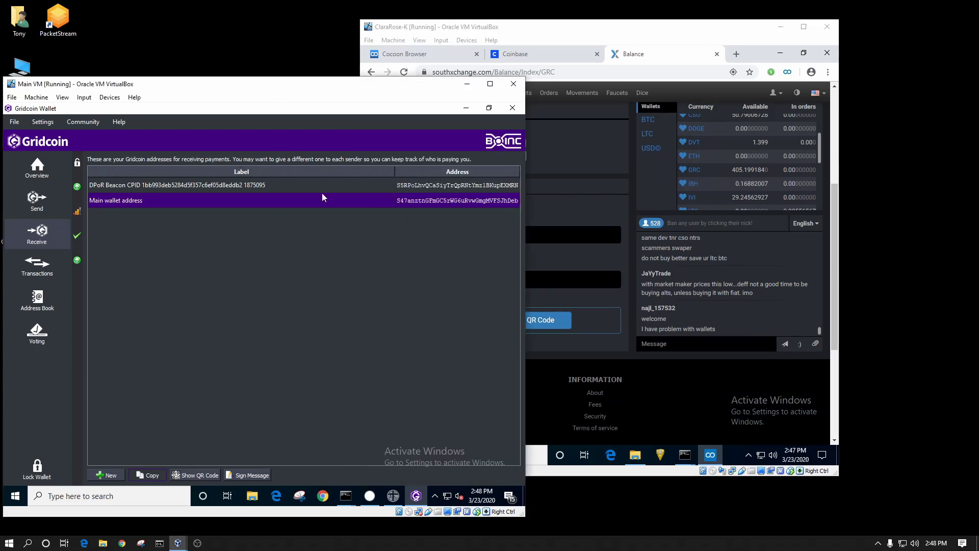
click(440, 199)
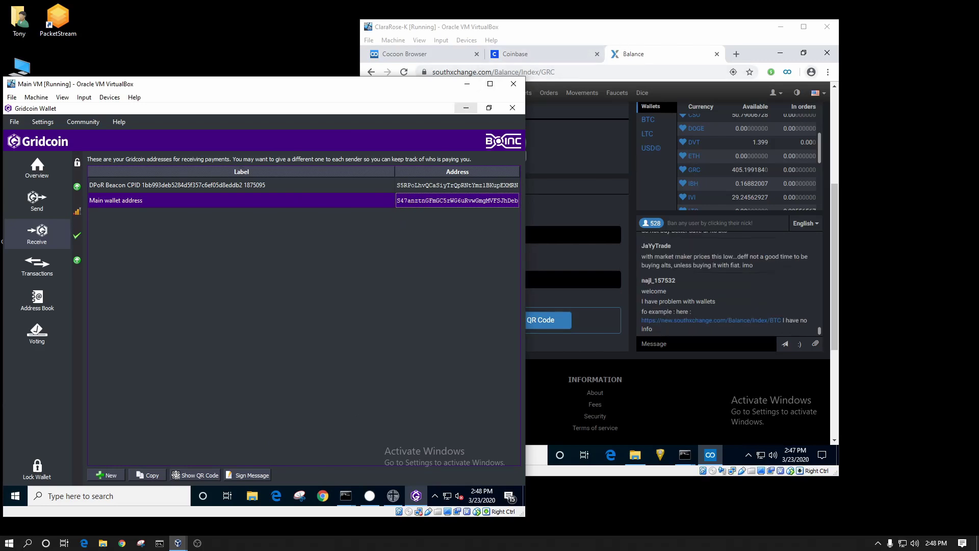
drag(466, 84, 665, 86)
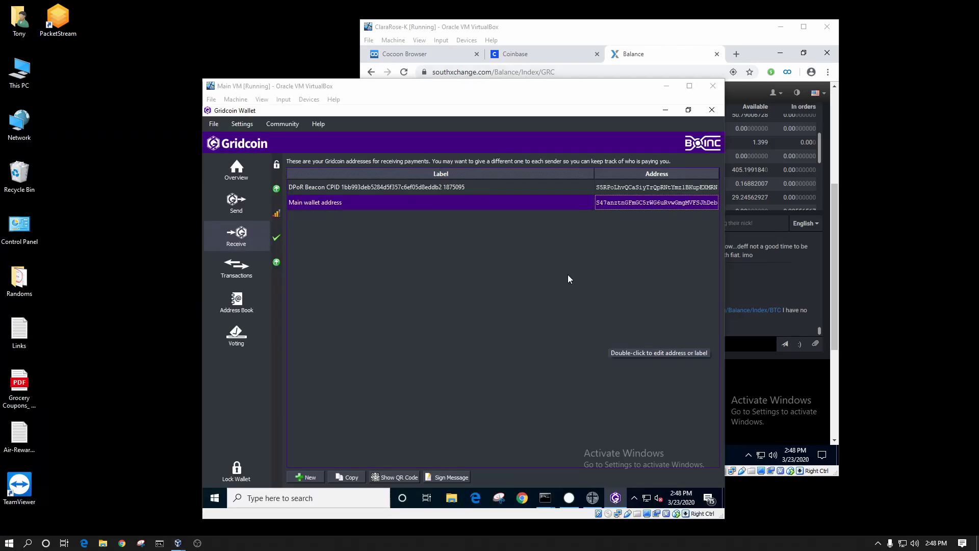
click(585, 32)
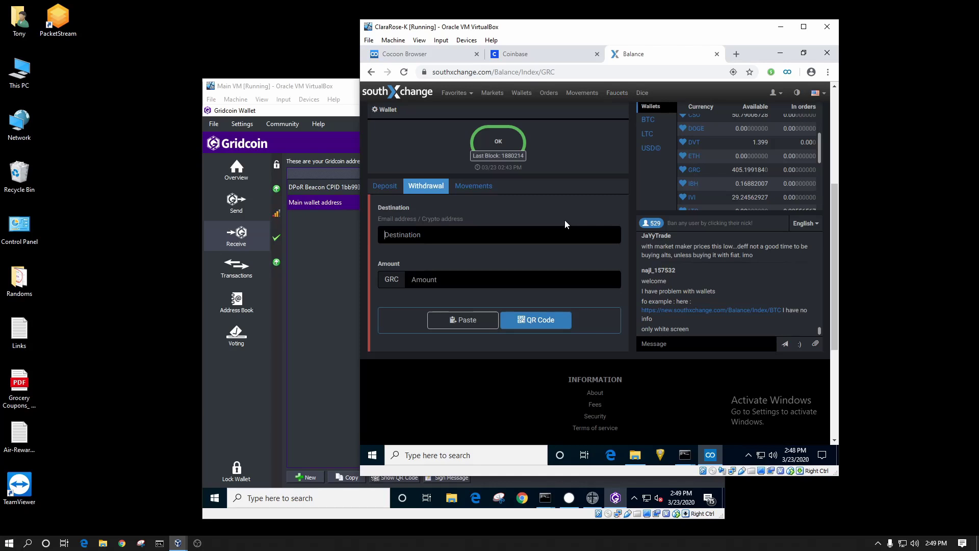
Fill the GRC withdrawal with the pasted address, 405 GRC and 'I pay the fees', then cancel it.
right_click(437, 234)
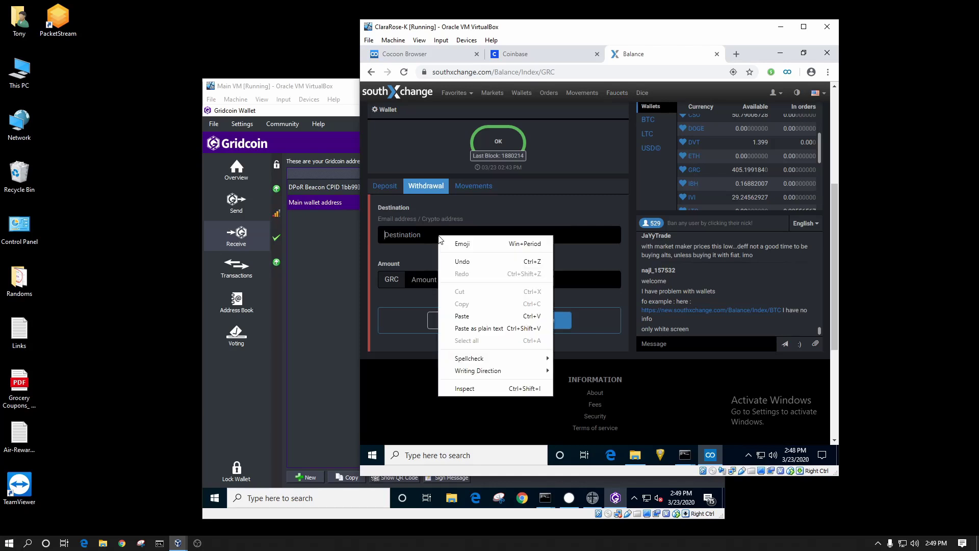
click(464, 313)
click(465, 320)
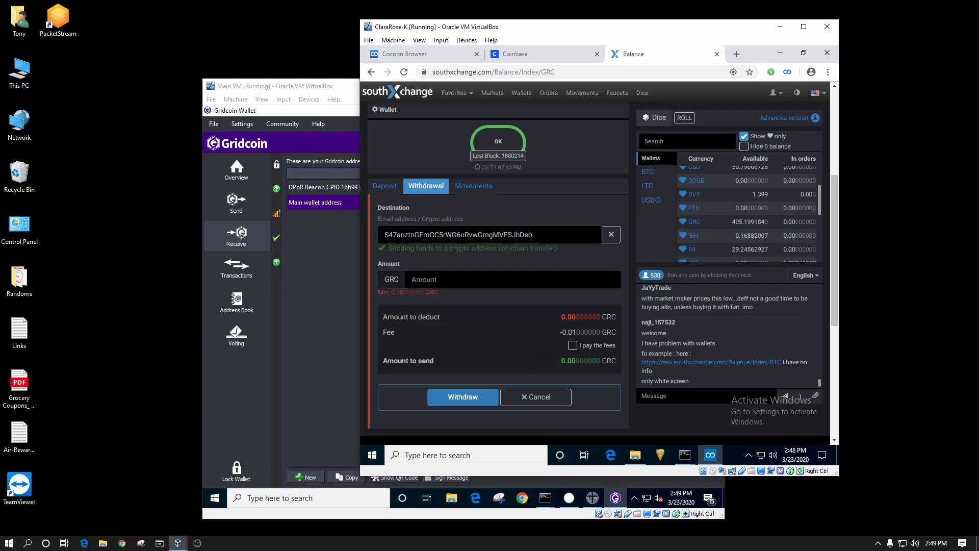
text(405)
click(573, 346)
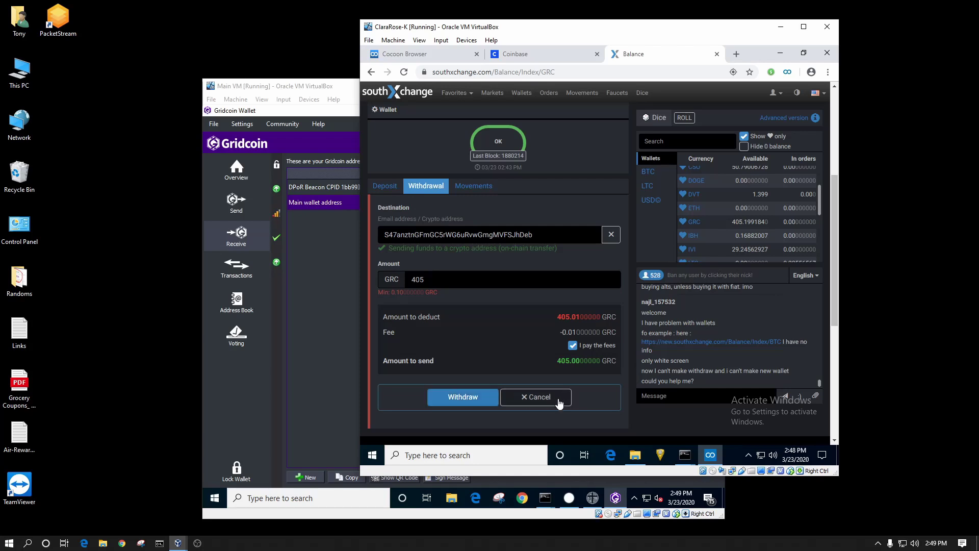
click(543, 398)
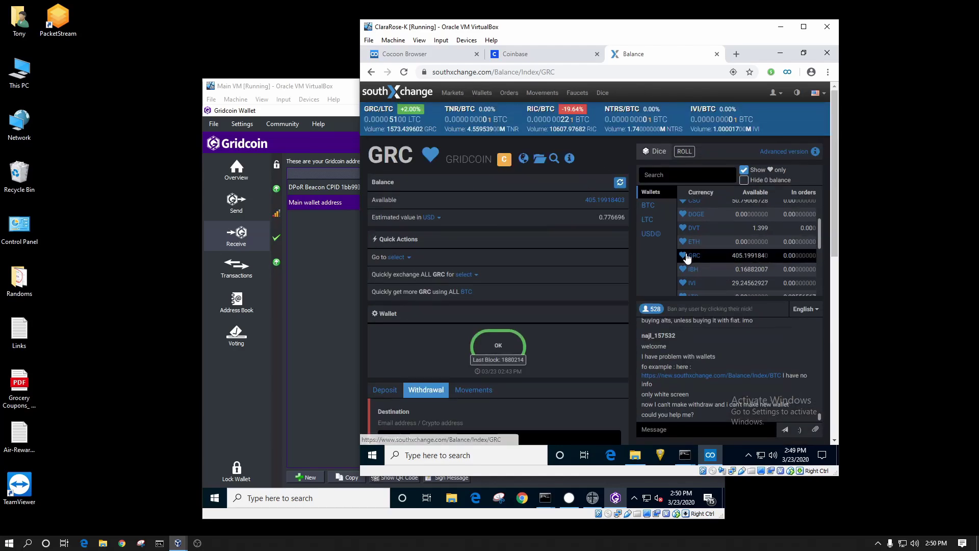
Go back twice to the GRC/LTC market page and scroll to see 726.1368837 GRC available.
scroll(714, 265, down, 3)
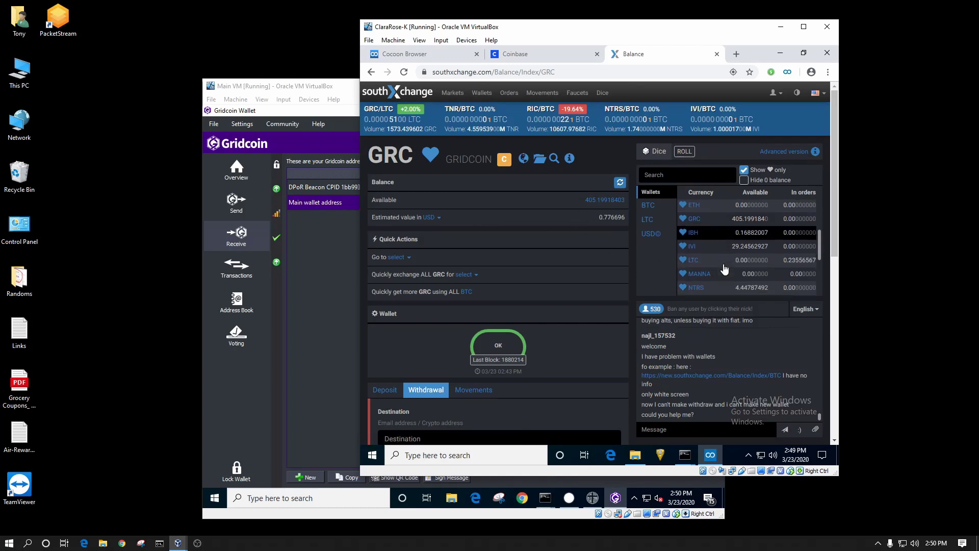
click(371, 72)
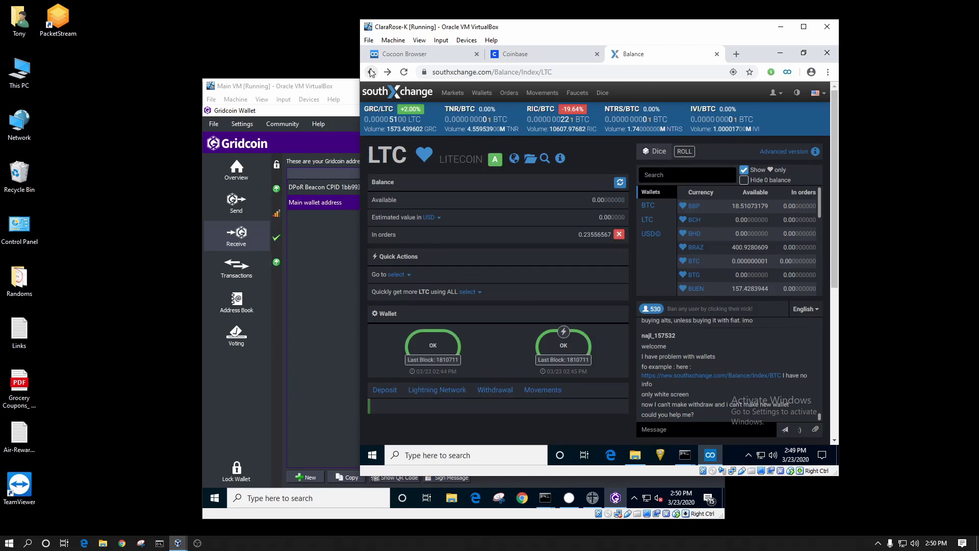
click(370, 72)
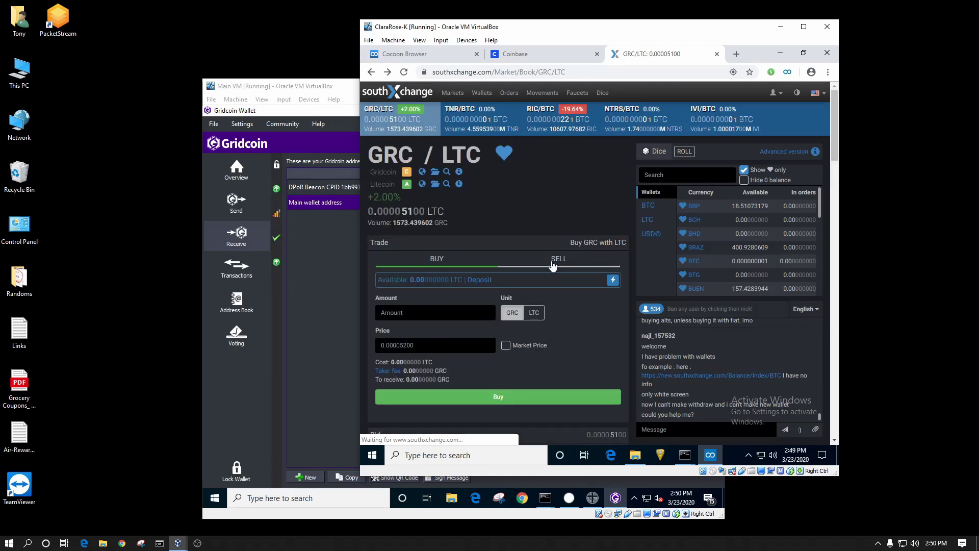
scroll(553, 263, down, 2)
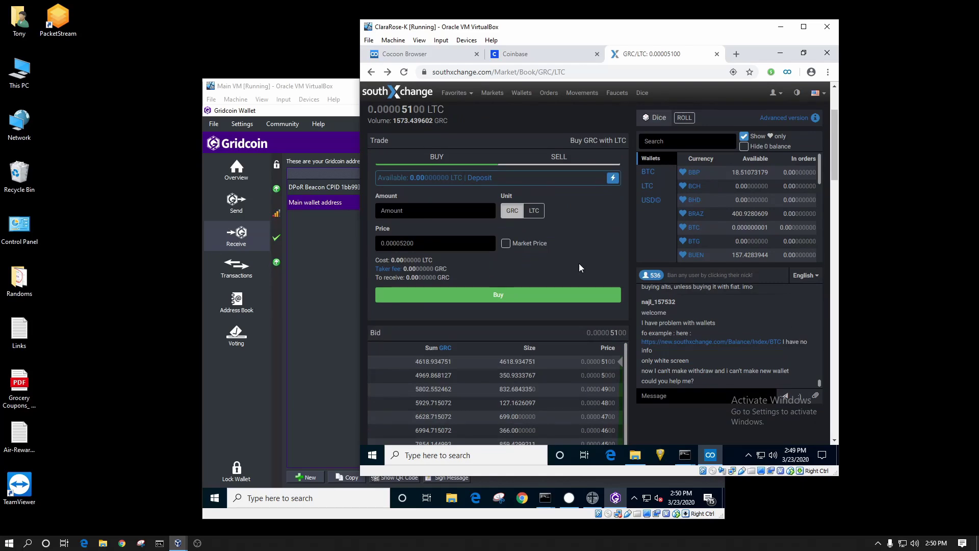
scroll(579, 263, down, 2)
scroll(507, 200, up, 5)
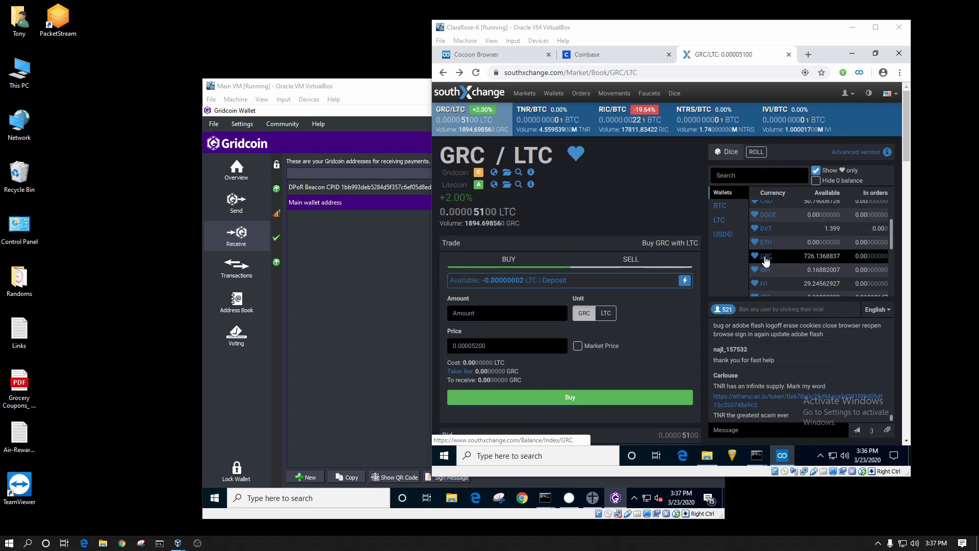
Open the exchange's GRC balance page and show Gridcoin Wallet's Overview with 52.03336369 GRC beside it.
click(766, 259)
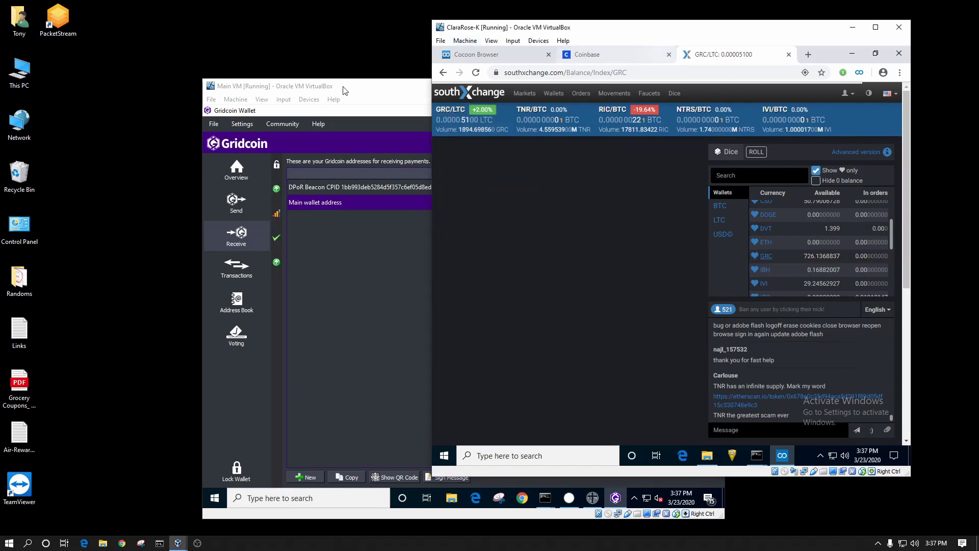
drag(349, 92, 220, 92)
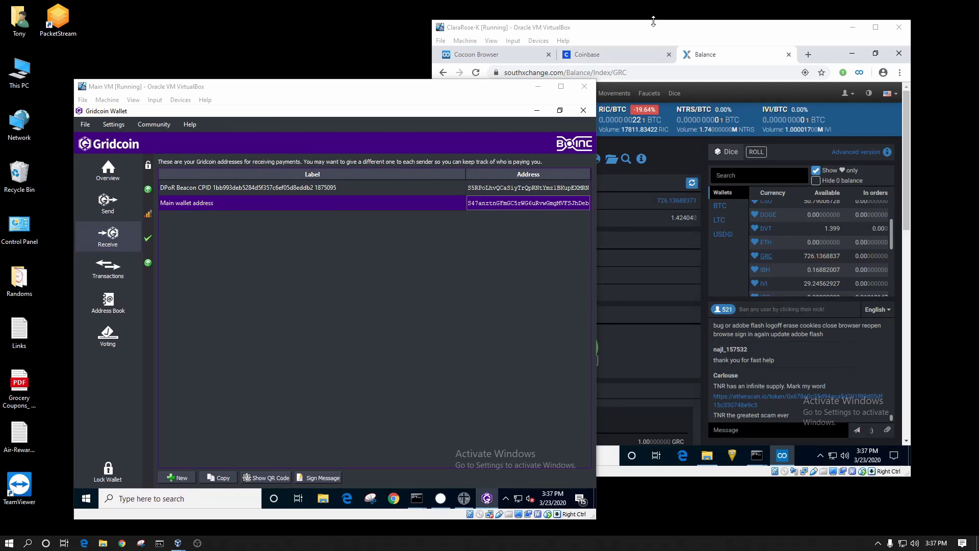
click(108, 170)
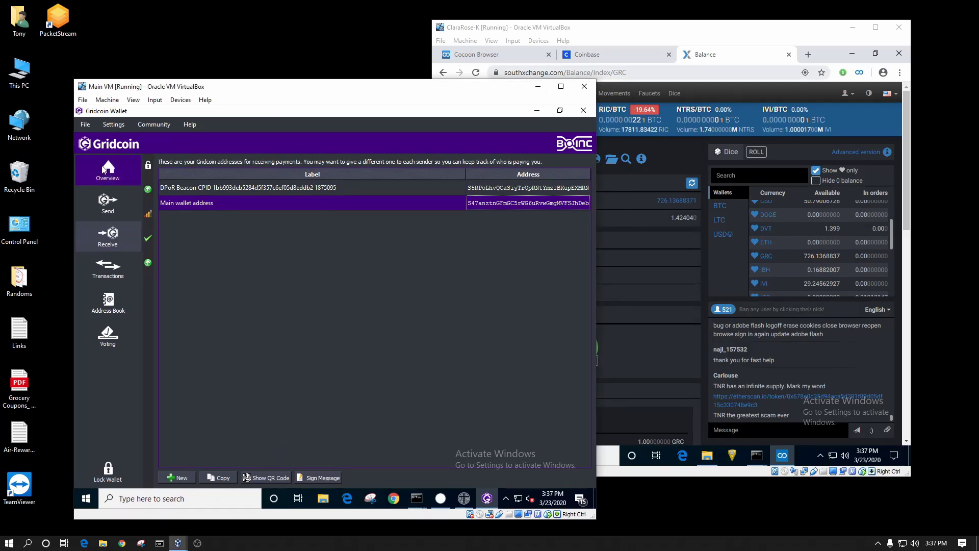
click(633, 32)
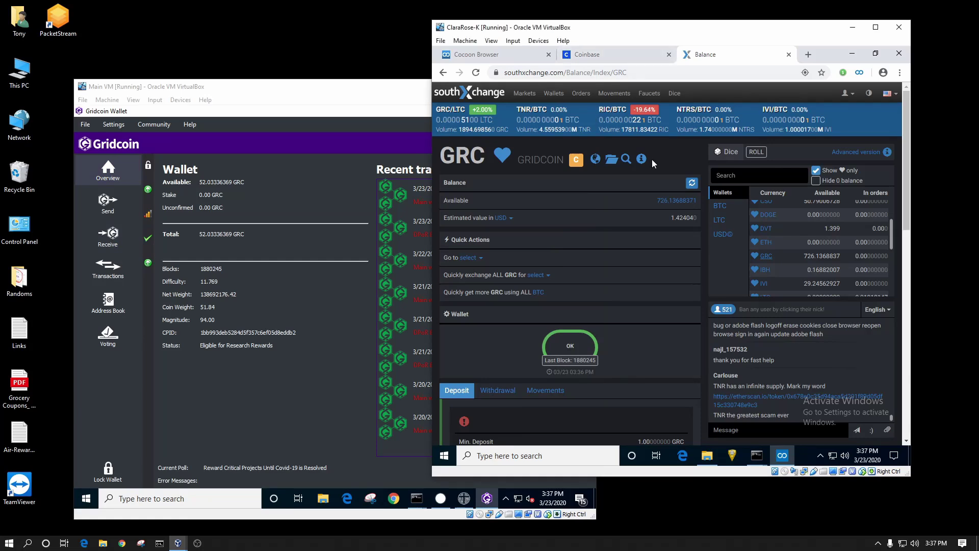
Fill the GRC withdrawal form with the pasted wallet address, 100 GRC, and 'I pay the fees' ticked.
scroll(595, 246, down, 3)
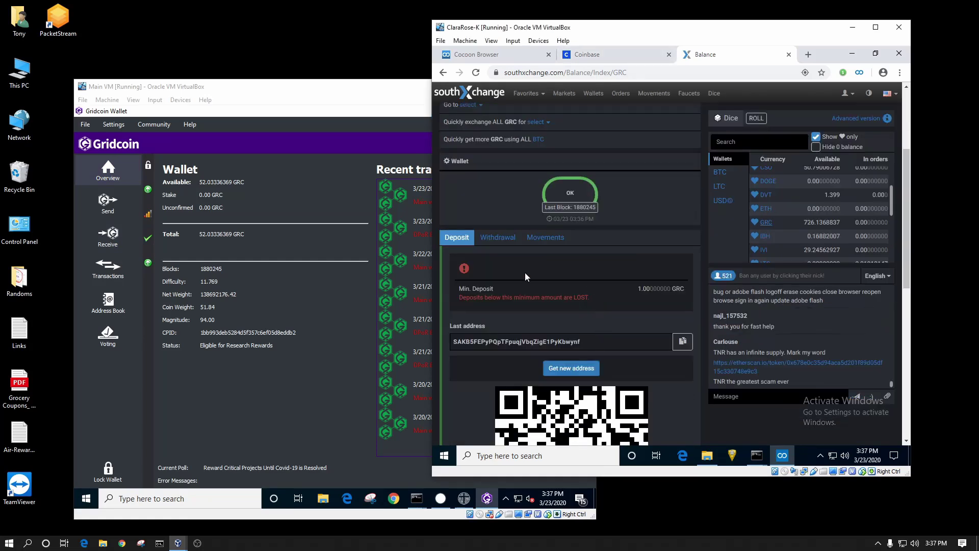
click(504, 245)
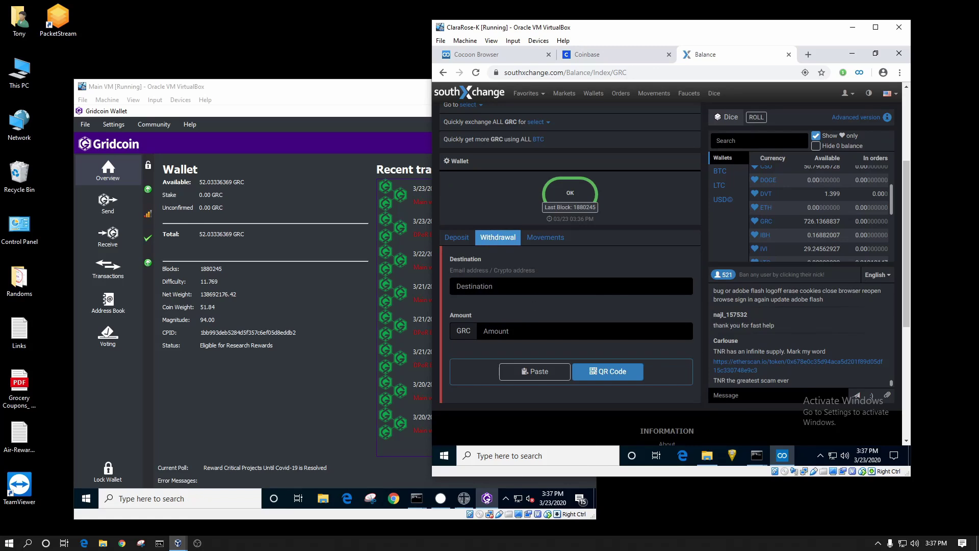
right_click(532, 287)
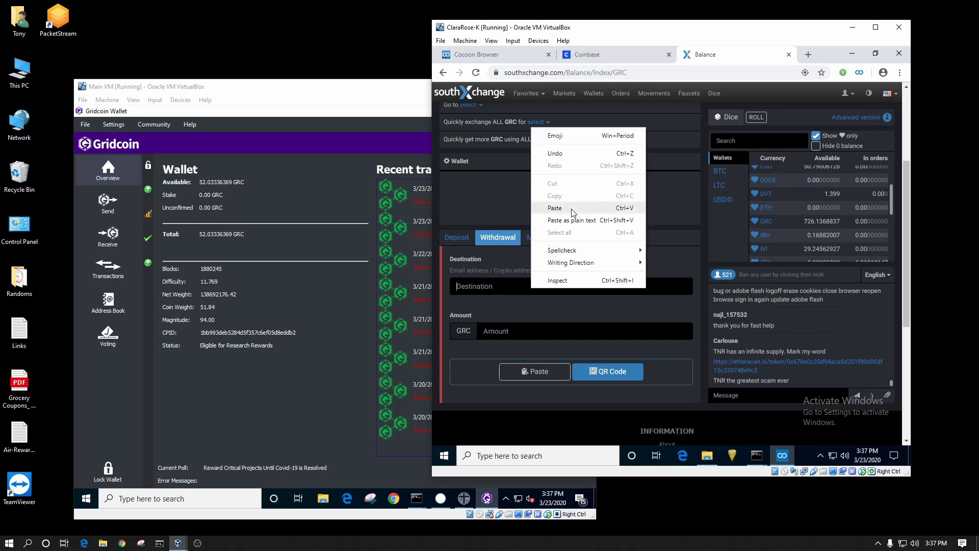
click(555, 209)
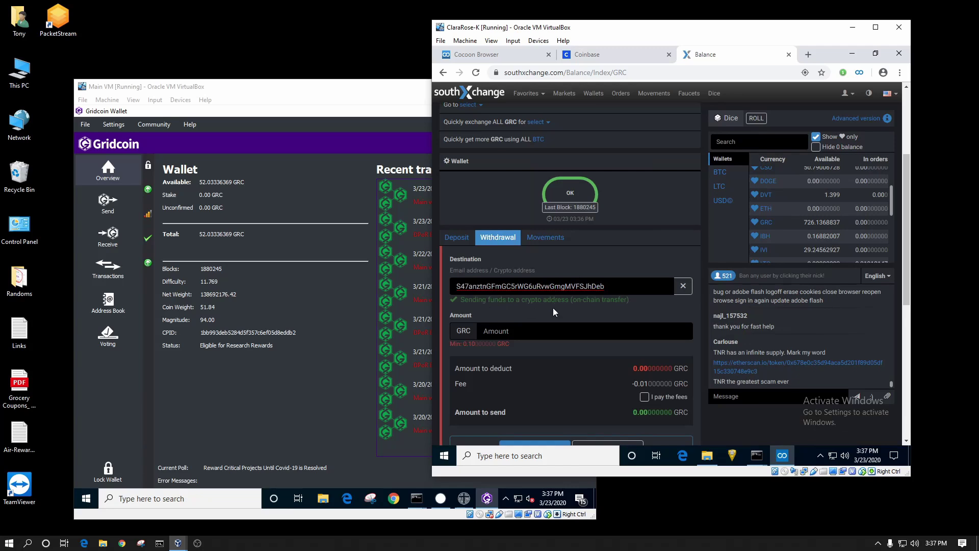
click(518, 331)
text(100)
click(642, 398)
Submit the 100 GRC withdrawal and confirm sending it.
scroll(596, 384, down, 1)
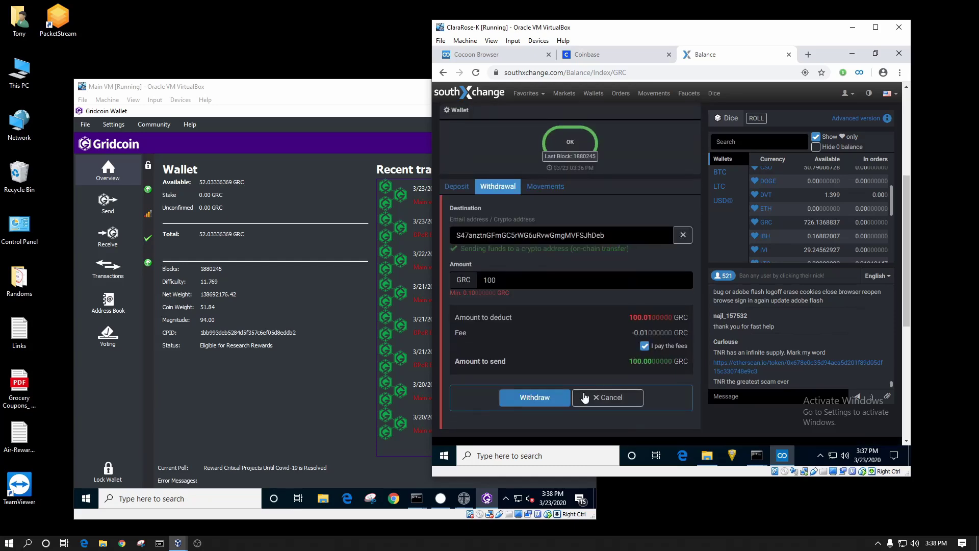
click(545, 401)
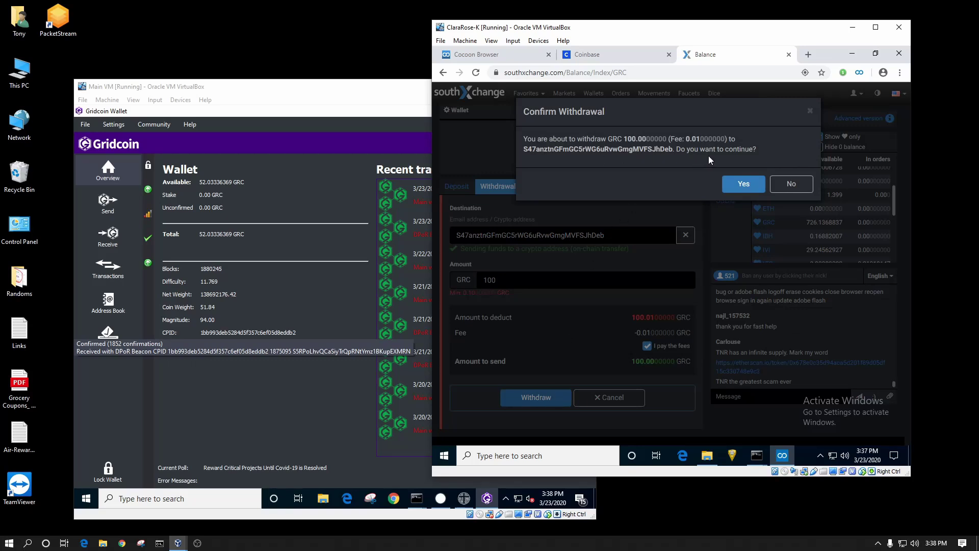
click(739, 186)
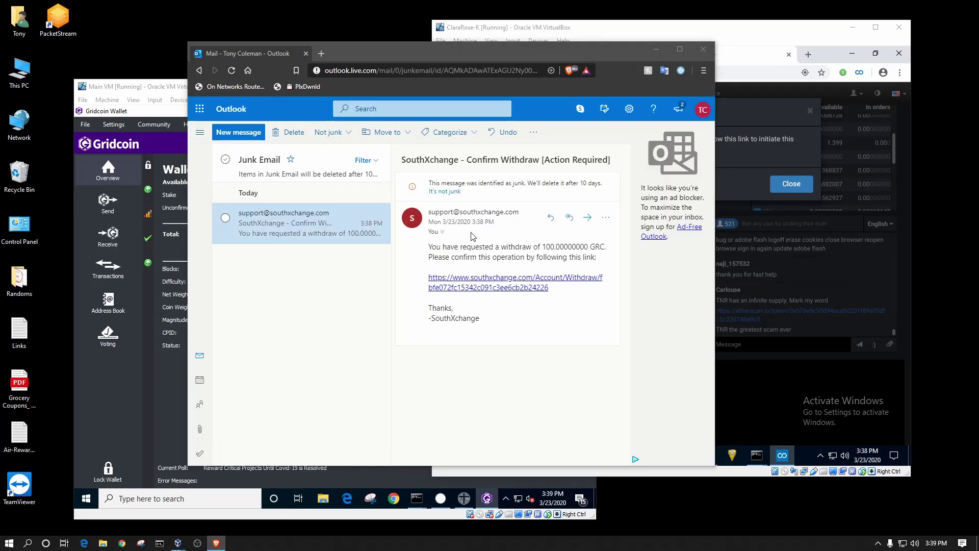
Follow the 'Confirm Withdraw' email's link to confirm the 100 GRC withdrawal.
click(488, 280)
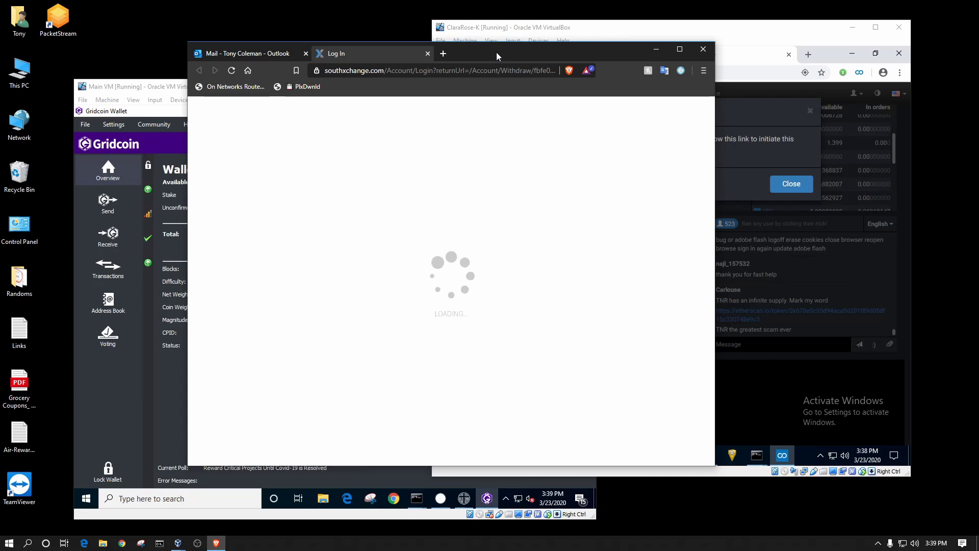
Drag the Brave mail browser off to the right to reveal the SouthXchange page.
drag(497, 52, 978, 52)
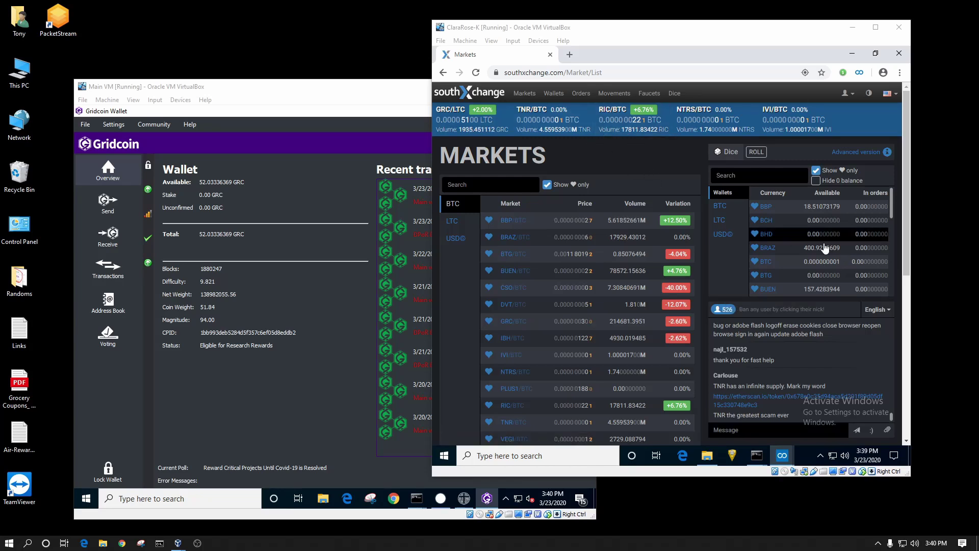
Use the address bar's edit menu, then open Wallets, showing GRC at 766.8486831 available.
scroll(822, 247, down, 2)
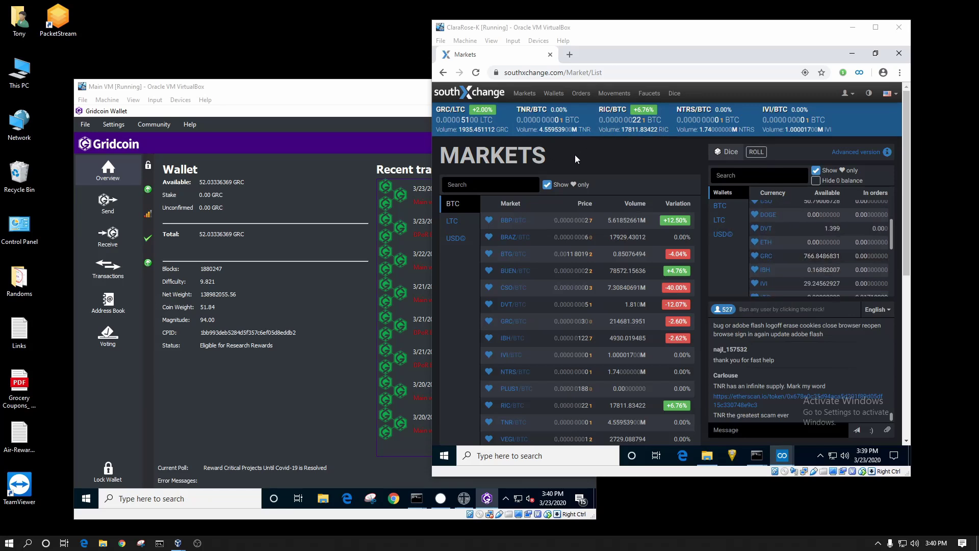
click(598, 72)
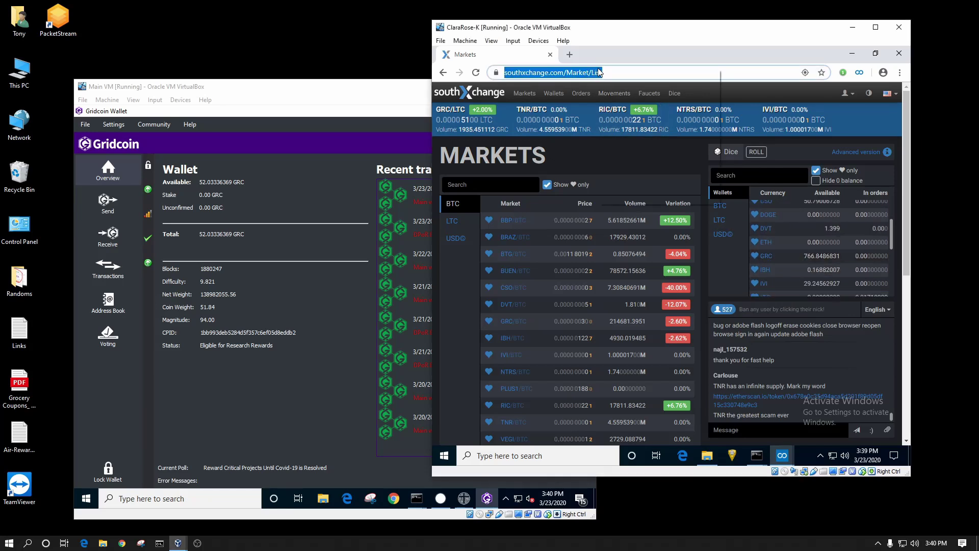
right_click(598, 68)
click(632, 153)
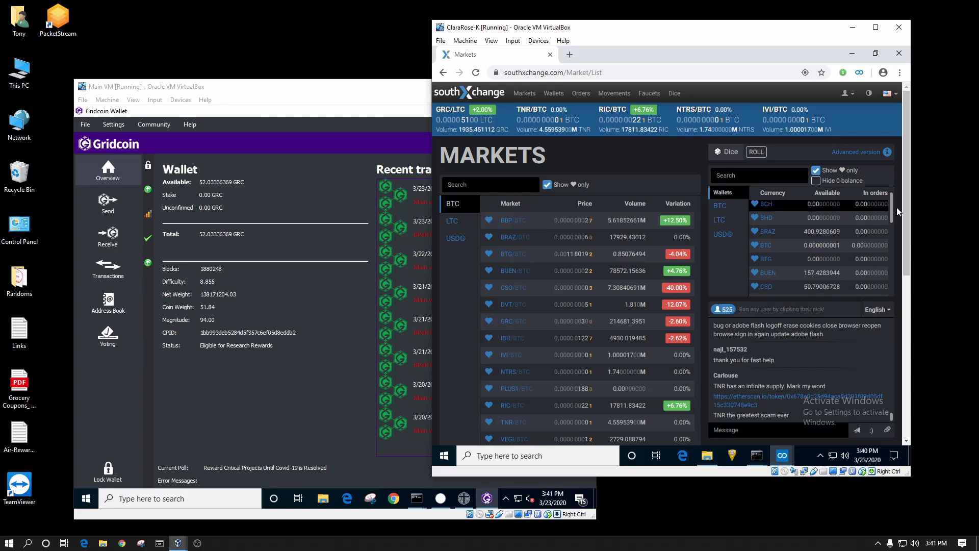
scroll(846, 207, down, 3)
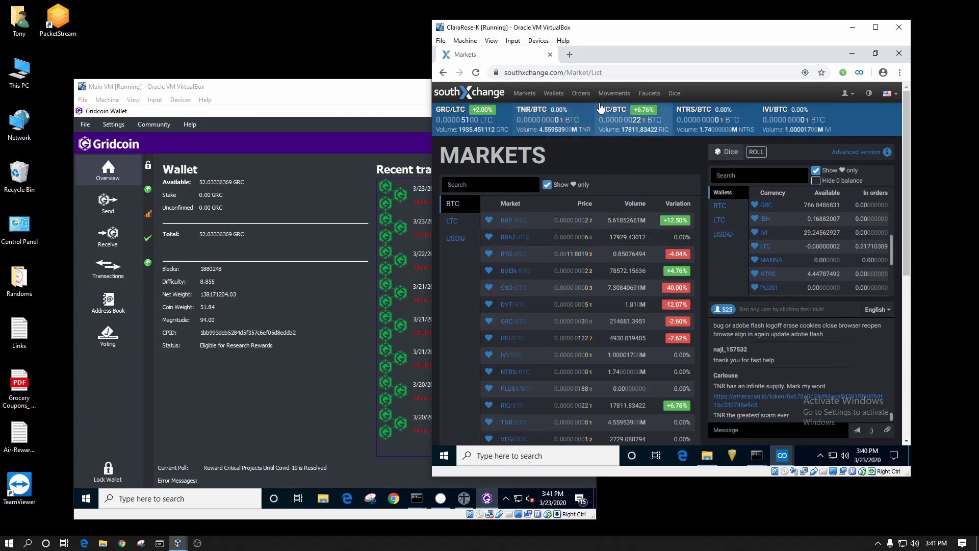
click(554, 94)
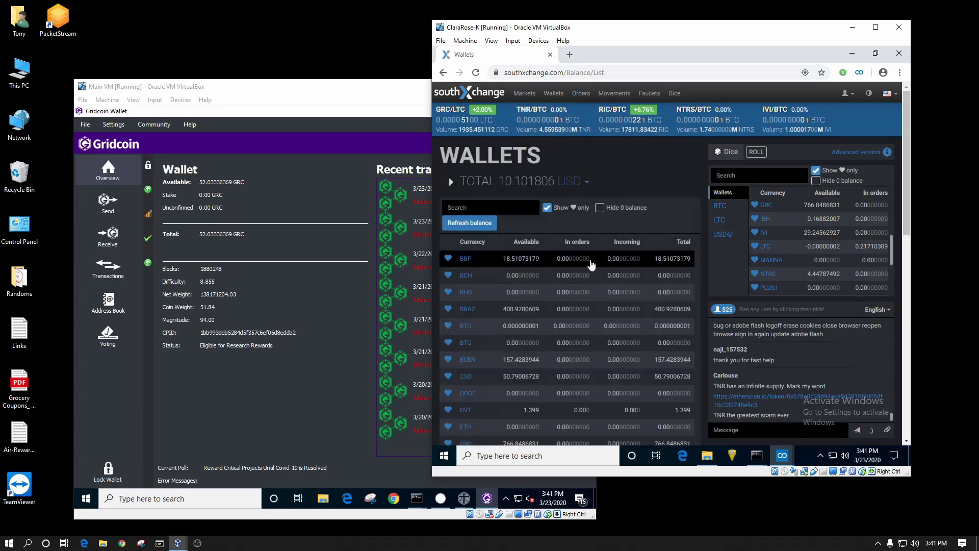
Open GRC's Movements > Withdrawals list, where the 100 GRC withdrawal awaits email verification.
scroll(580, 321, down, 2)
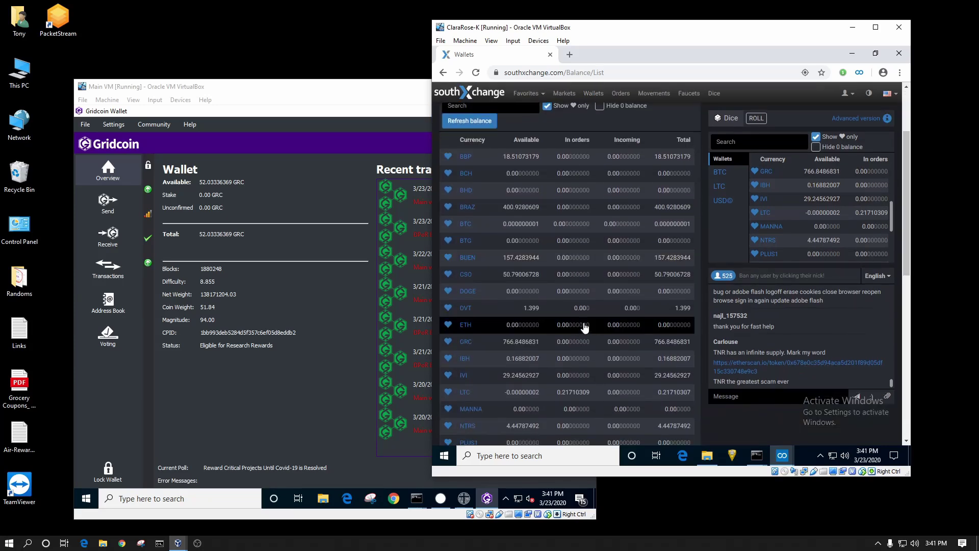
click(467, 342)
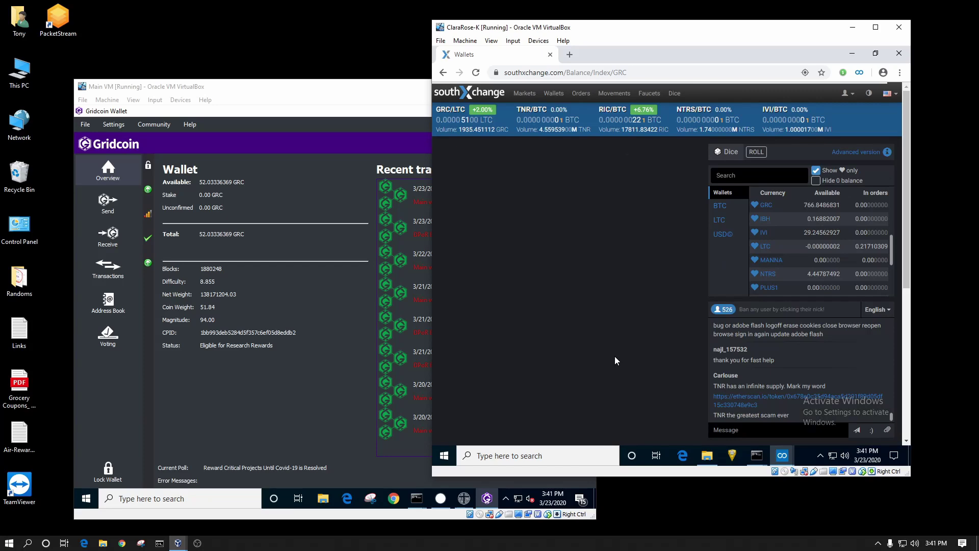
scroll(619, 355, down, 4)
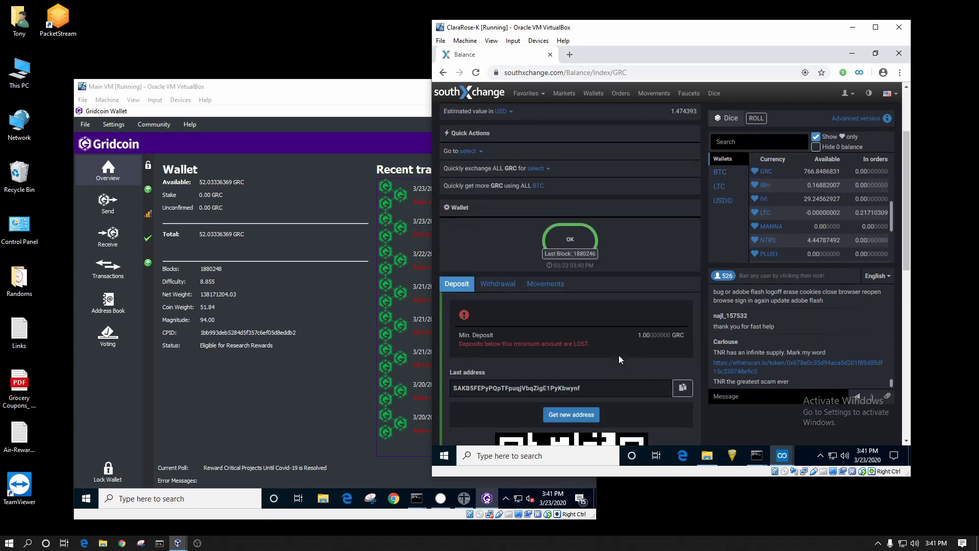
scroll(617, 355, up, 1)
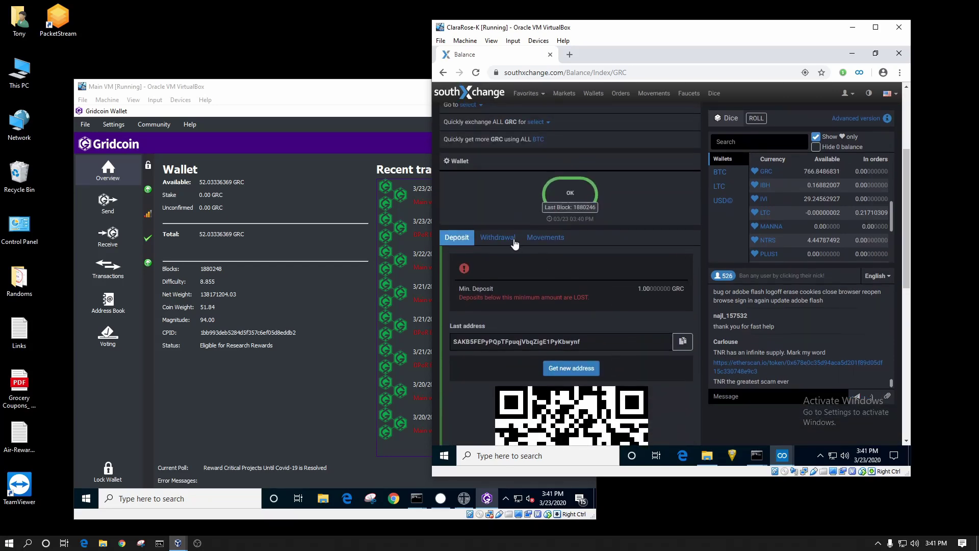
click(551, 245)
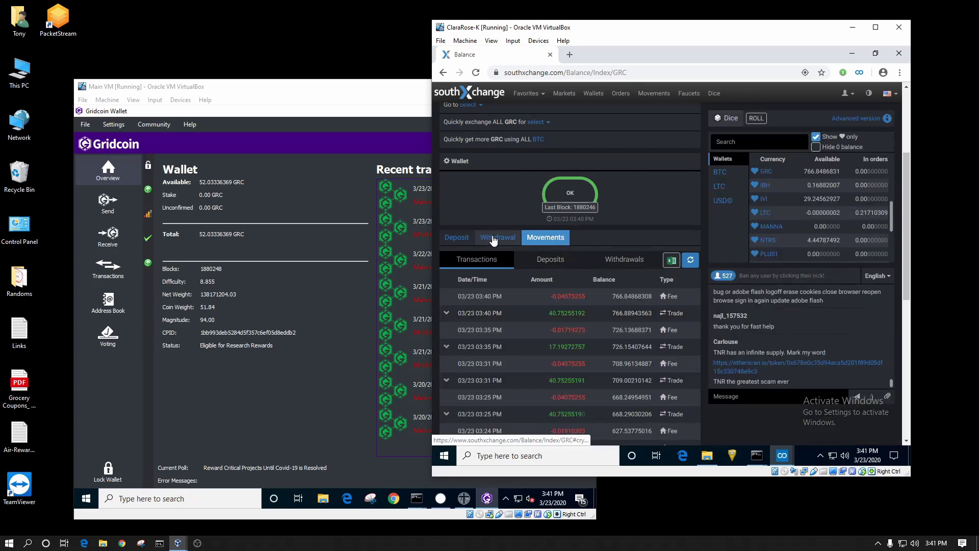
click(629, 262)
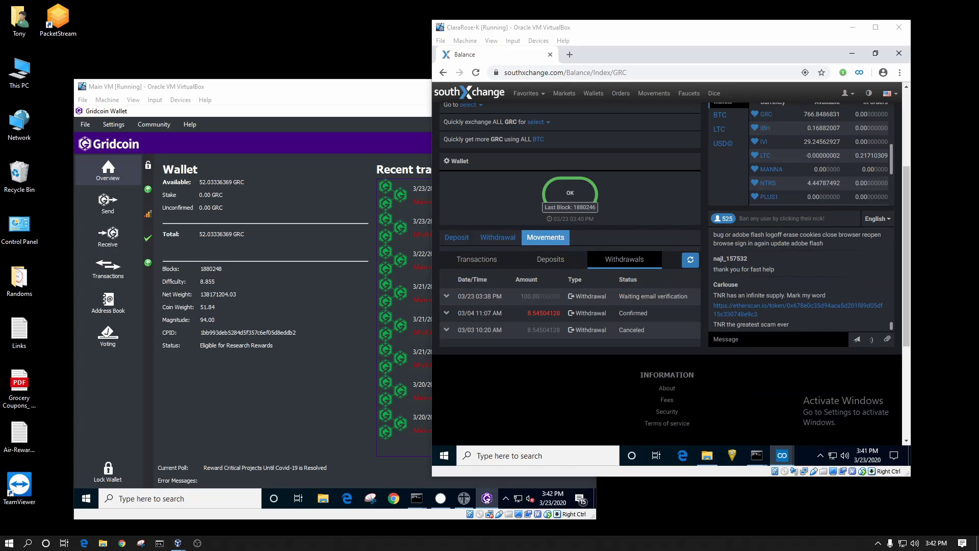
click(579, 57)
Paste the SouthXchange withdrawal confirmation link into a new tab and load it.
click(576, 55)
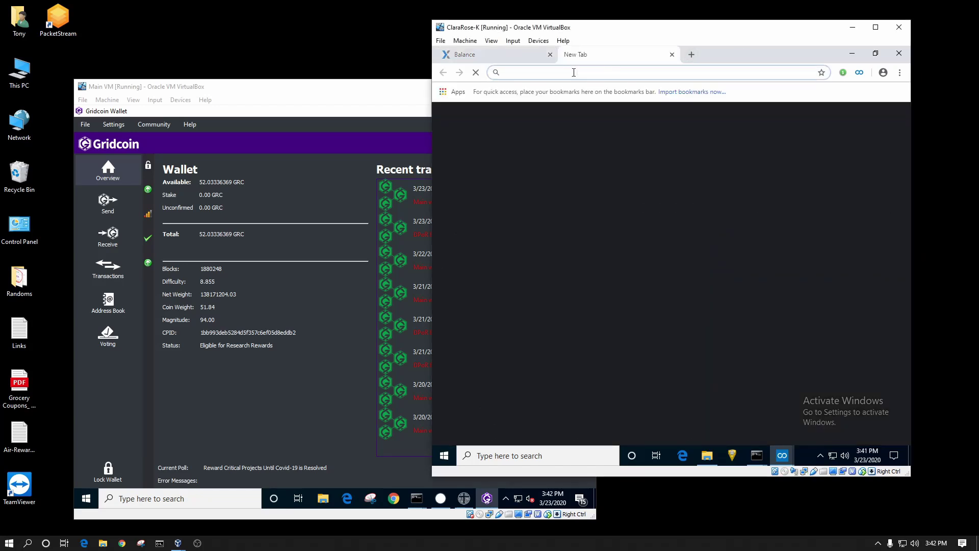
right_click(574, 75)
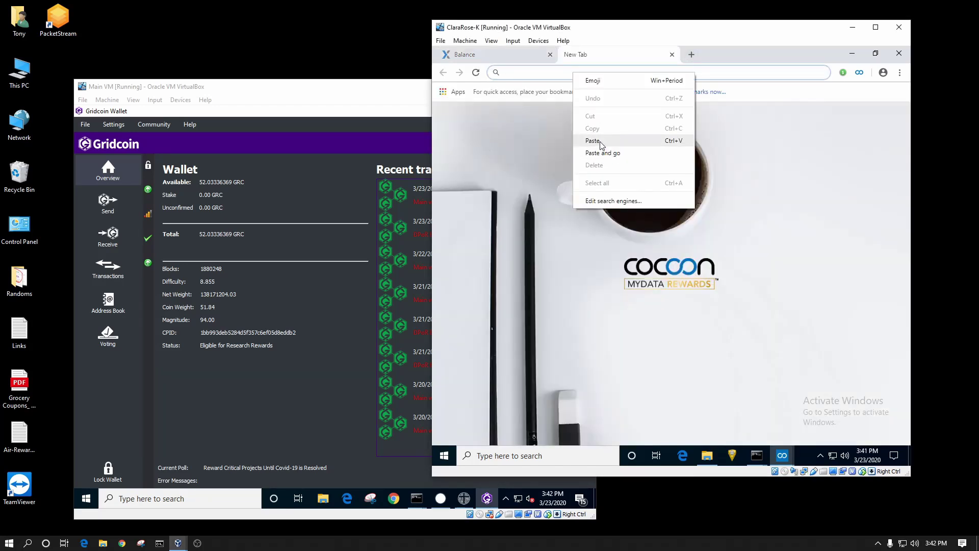
click(600, 145)
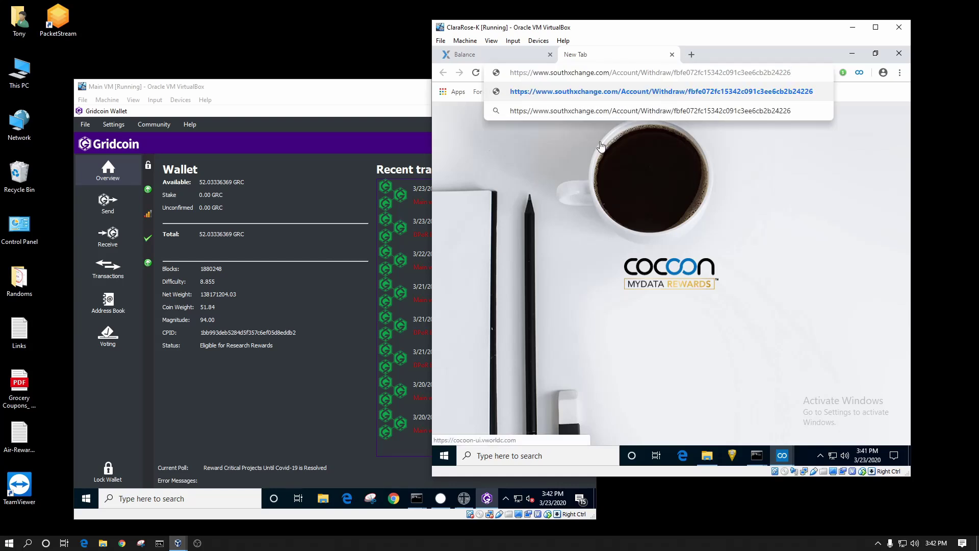
key(Return)
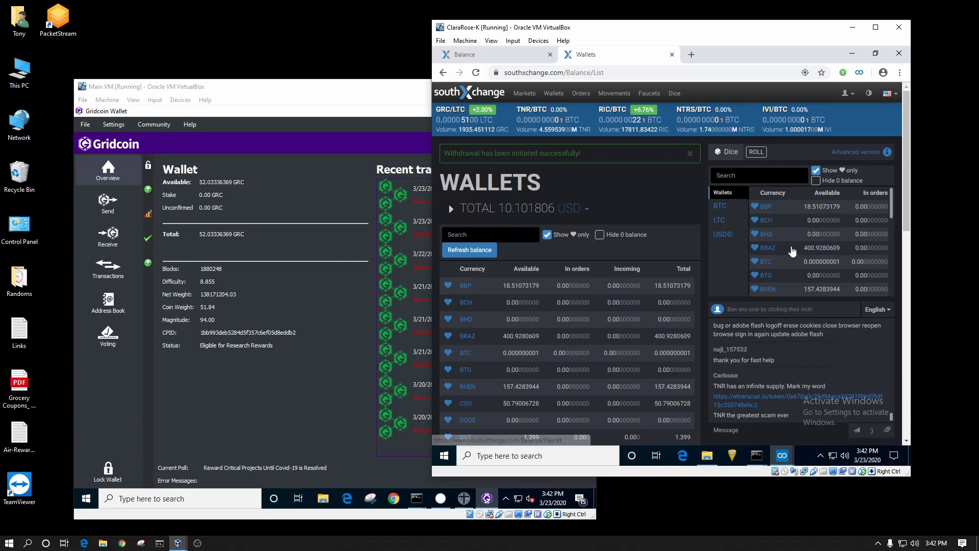
Close the extra Wallets tab and reload the GRC Balance page, now 666.8386831 GRC available.
scroll(794, 252, down, 5)
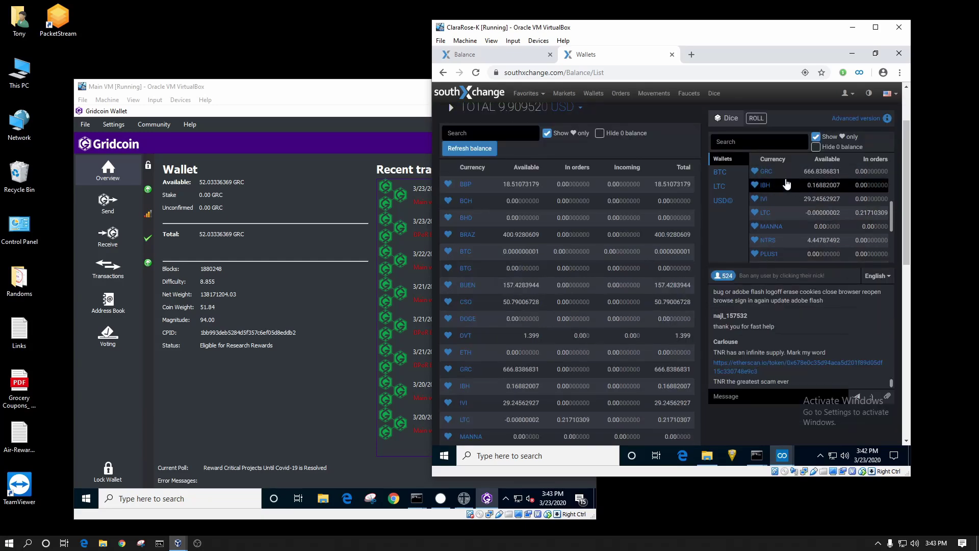
click(673, 54)
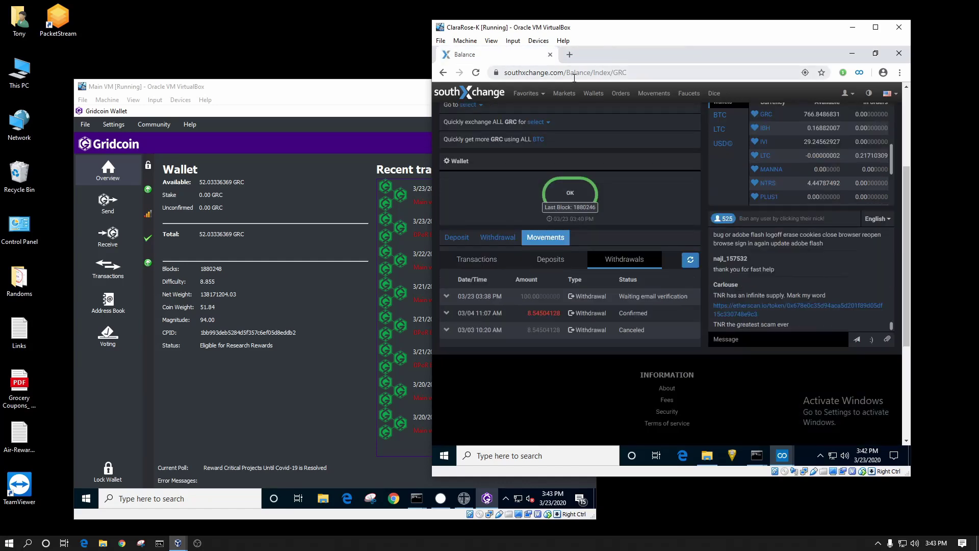
click(477, 73)
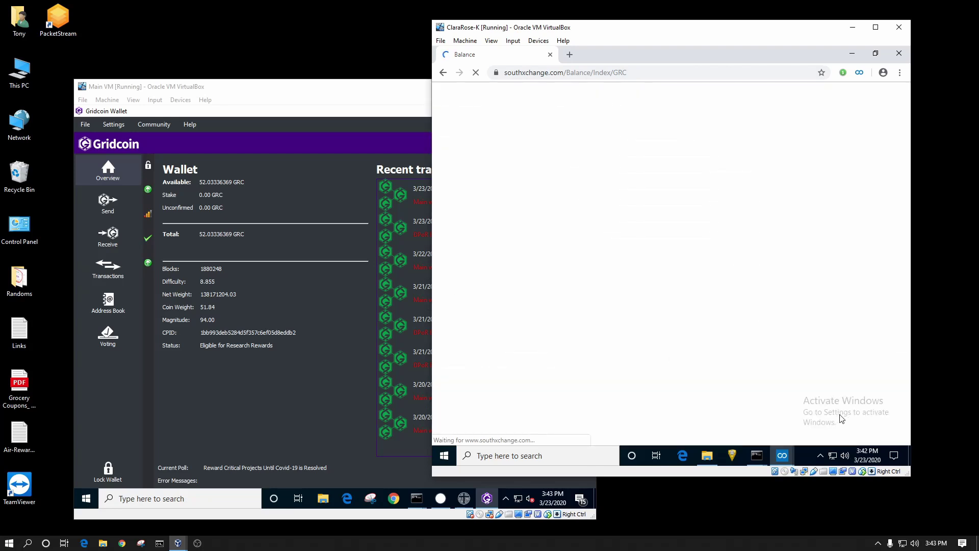
Close the Coinbase tab and the Cocoon Browser window.
mouse_move(784, 457)
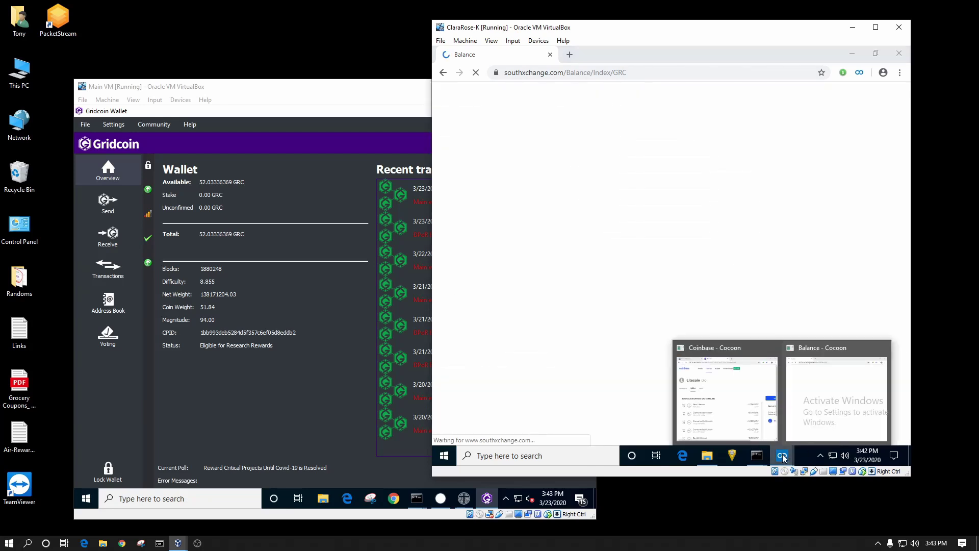
click(728, 401)
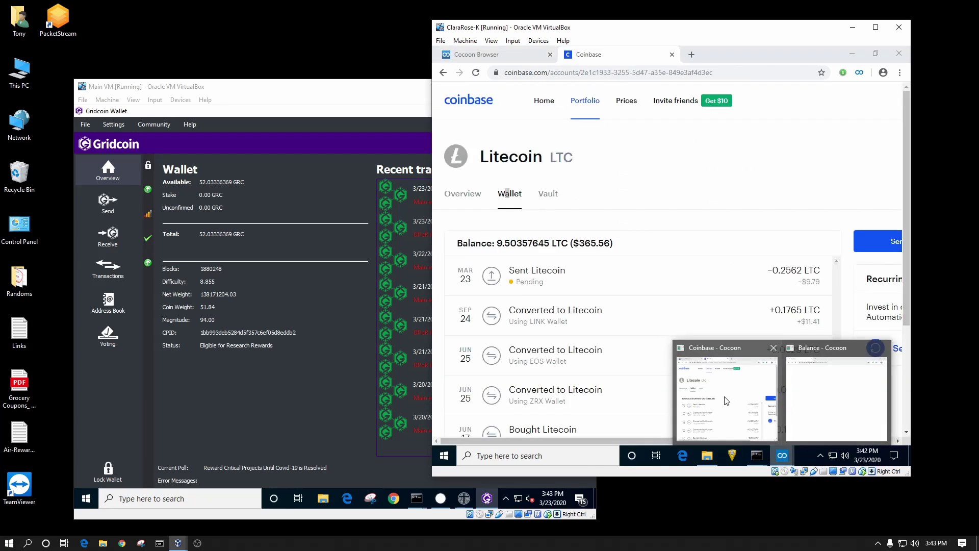
click(673, 55)
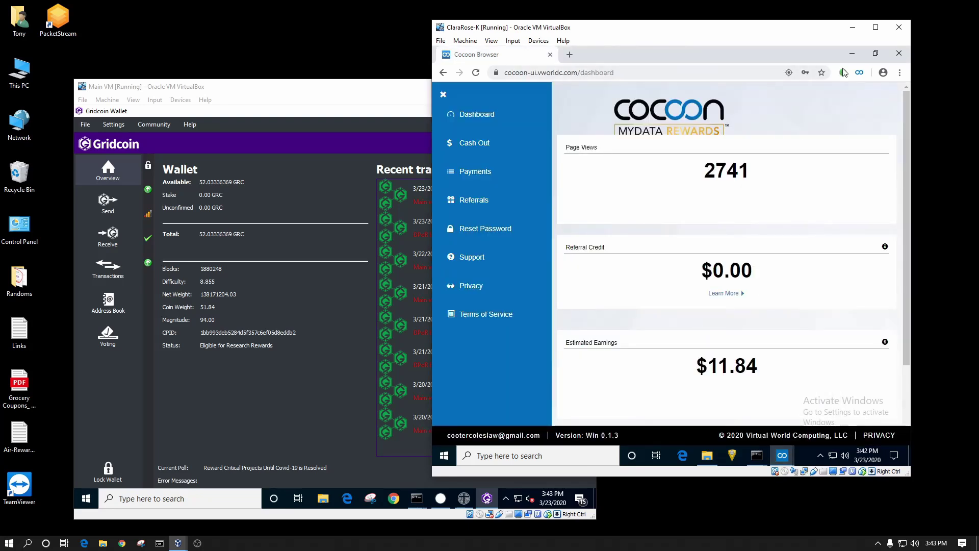
click(899, 54)
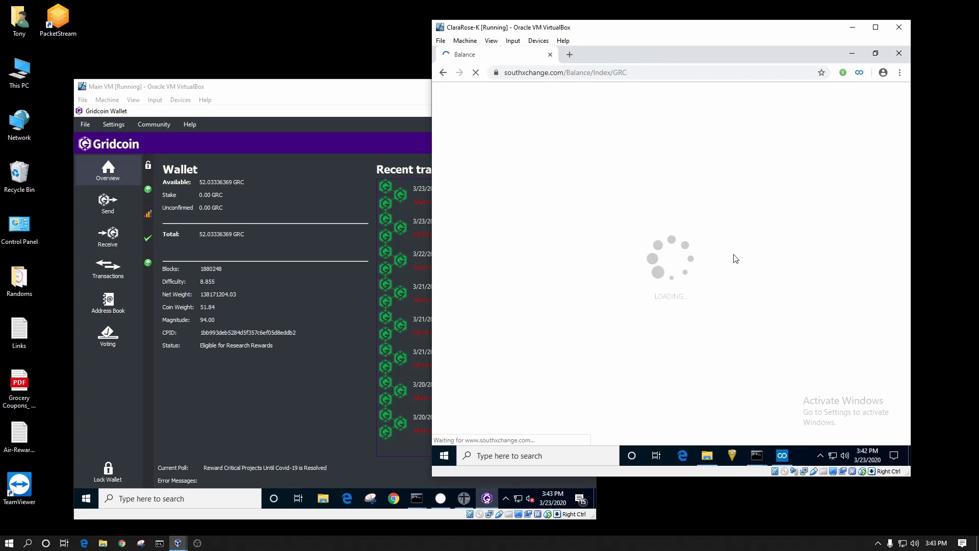
Place the exchange browser right of the Gridcoin wallet and bring it to the front.
click(273, 121)
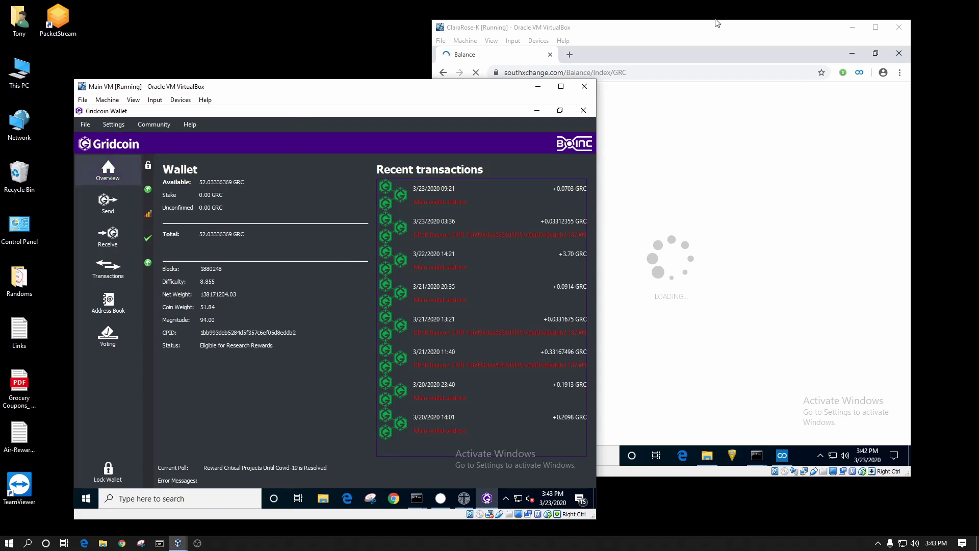
click(678, 30)
drag(666, 33, 724, 33)
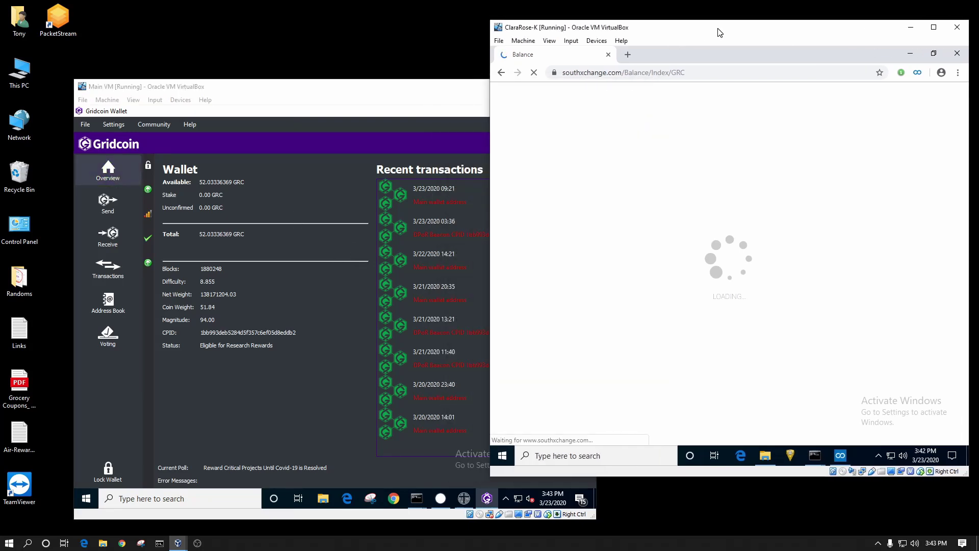
drag(370, 91, 297, 89)
click(696, 42)
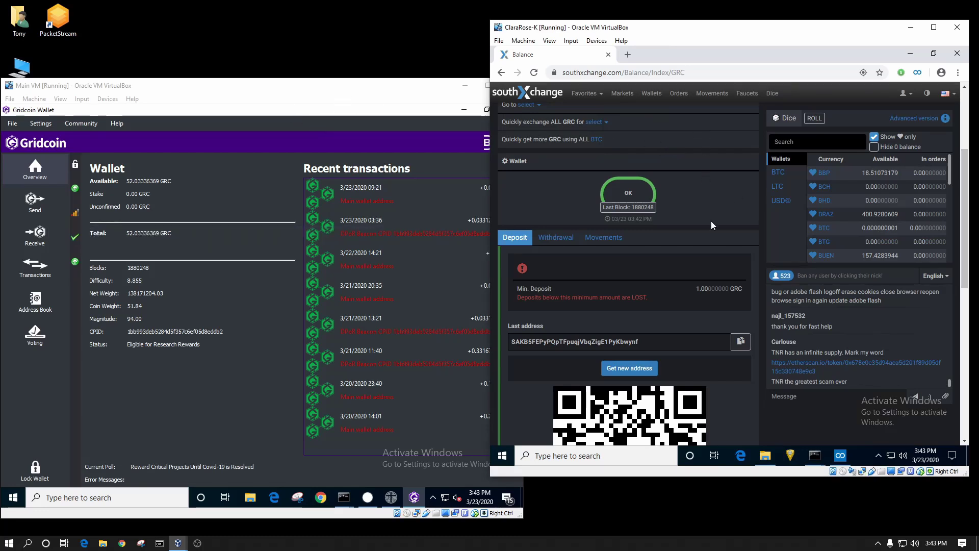
Show GRC Movements > Withdrawals, confirming the 100 GRC withdrawal, then bring the wallet forward.
scroll(640, 255, up, 2)
scroll(623, 258, down, 1)
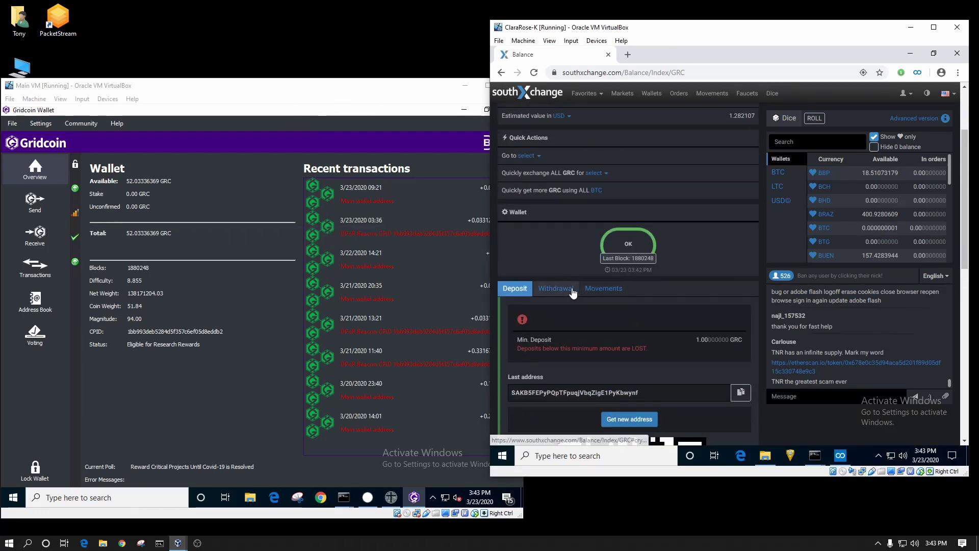
click(618, 290)
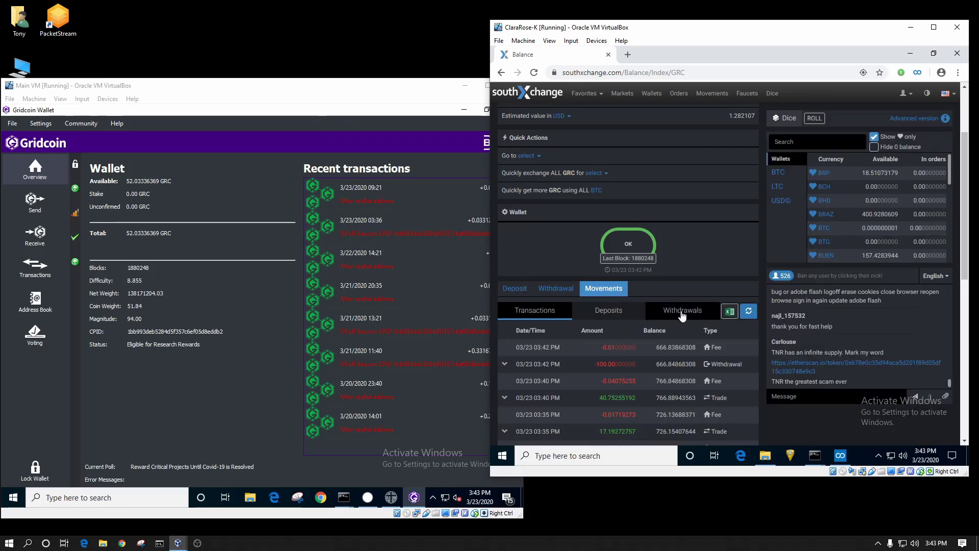
click(685, 312)
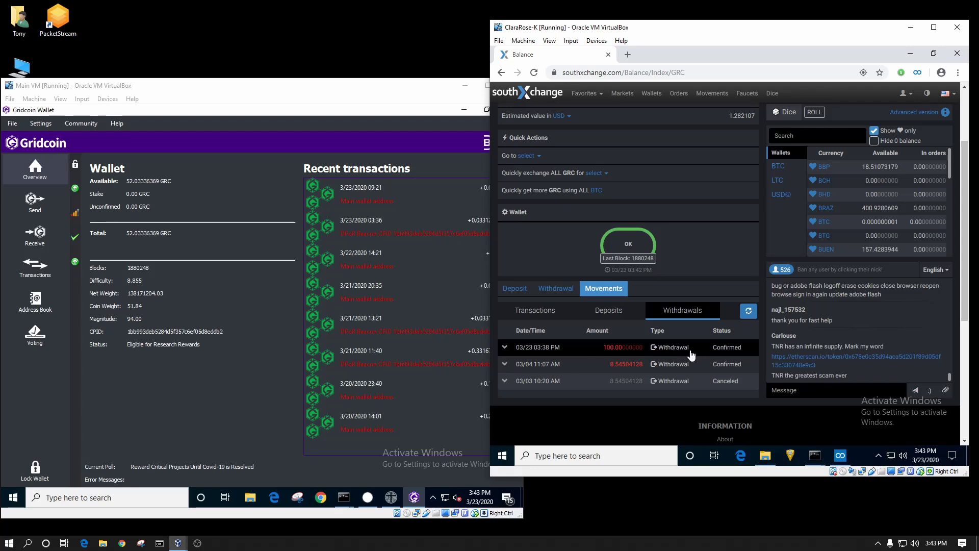
click(413, 97)
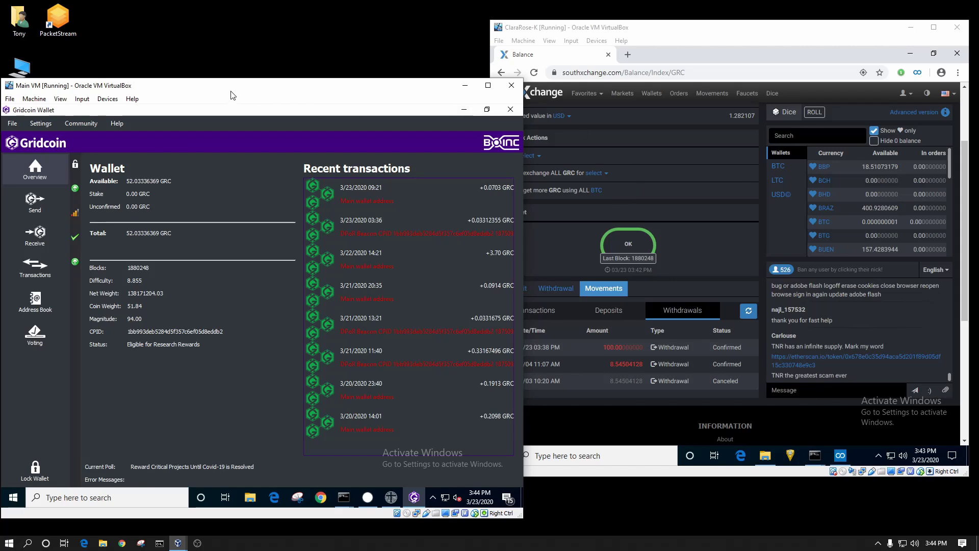
drag(236, 88, 283, 77)
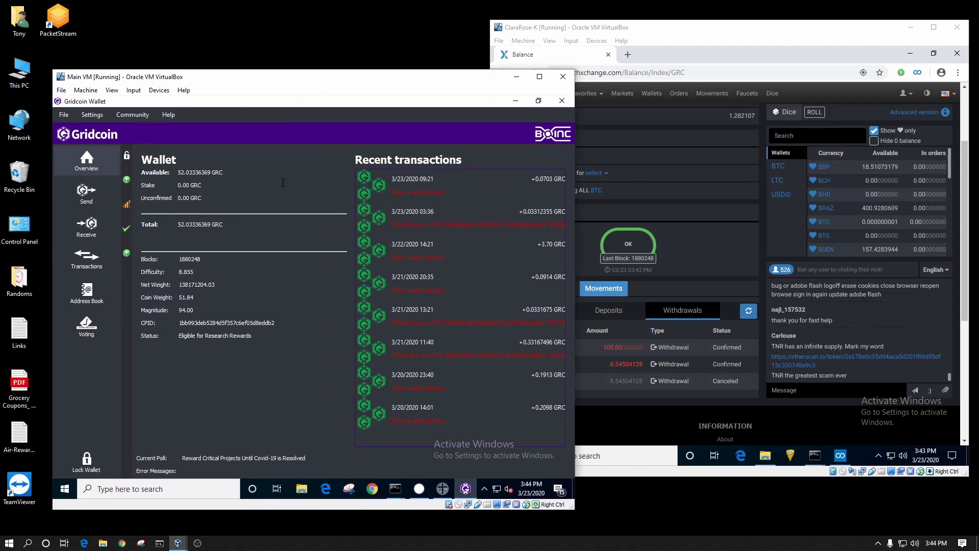
mouse_move(358, 184)
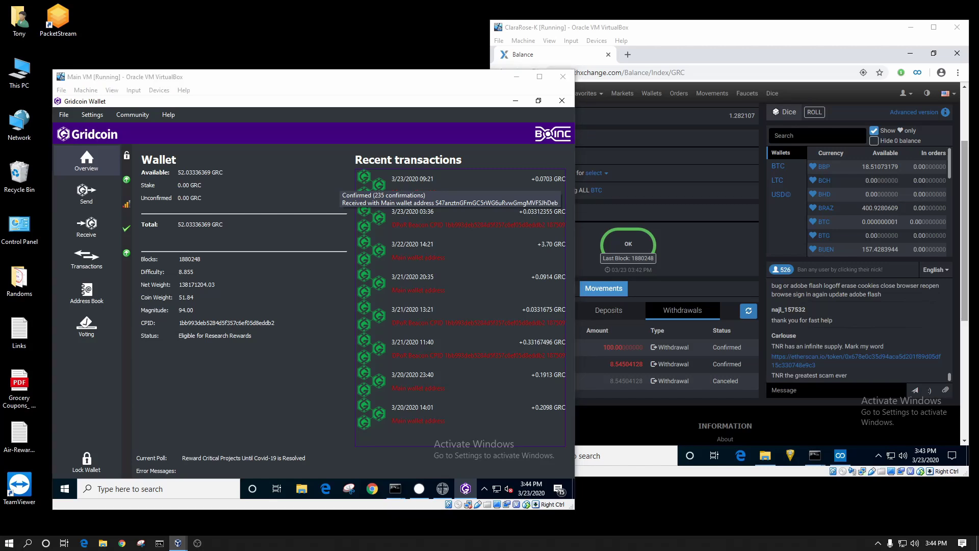
mouse_move(840, 456)
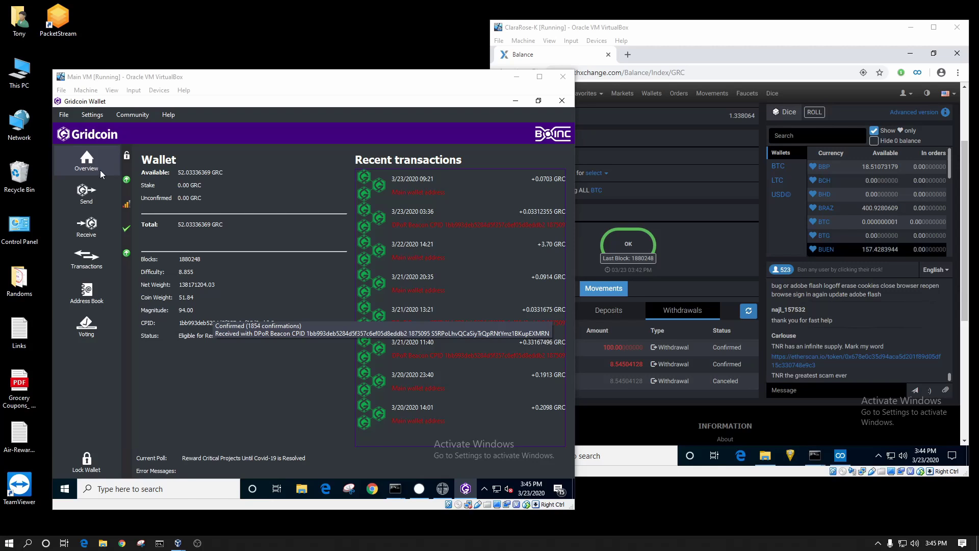
Lock the Gridcoin wallet from the Settings menu.
click(99, 117)
click(99, 119)
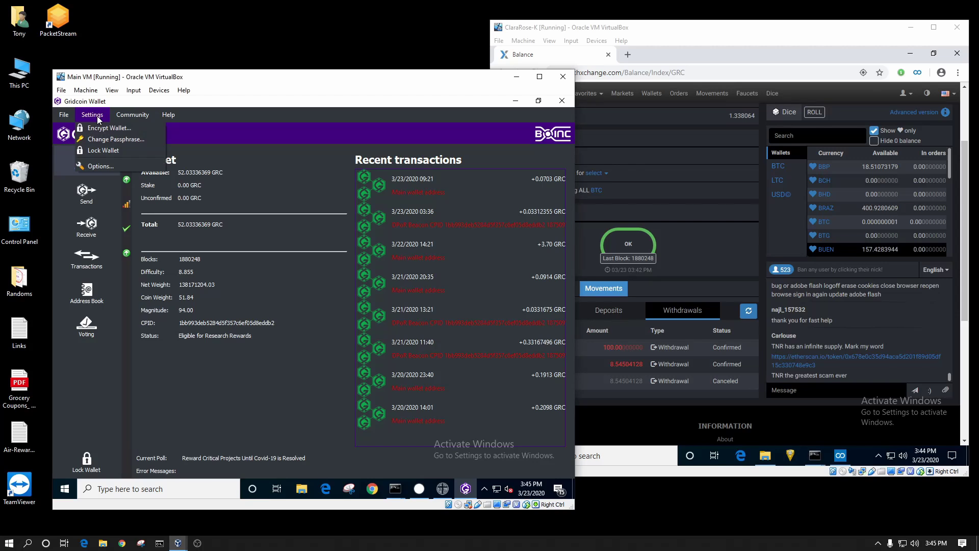
click(120, 151)
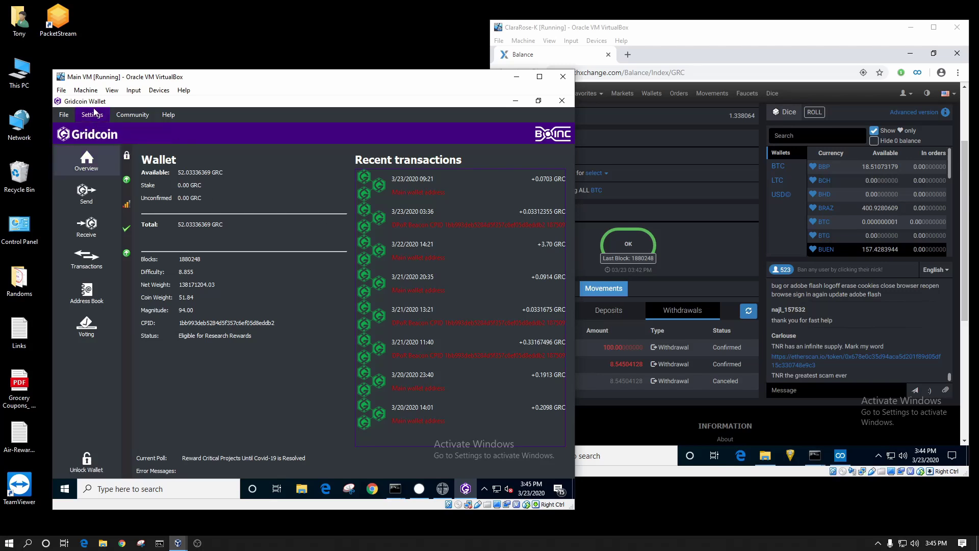
Unlock the wallet with its passphrase for full use, not staking only.
click(93, 116)
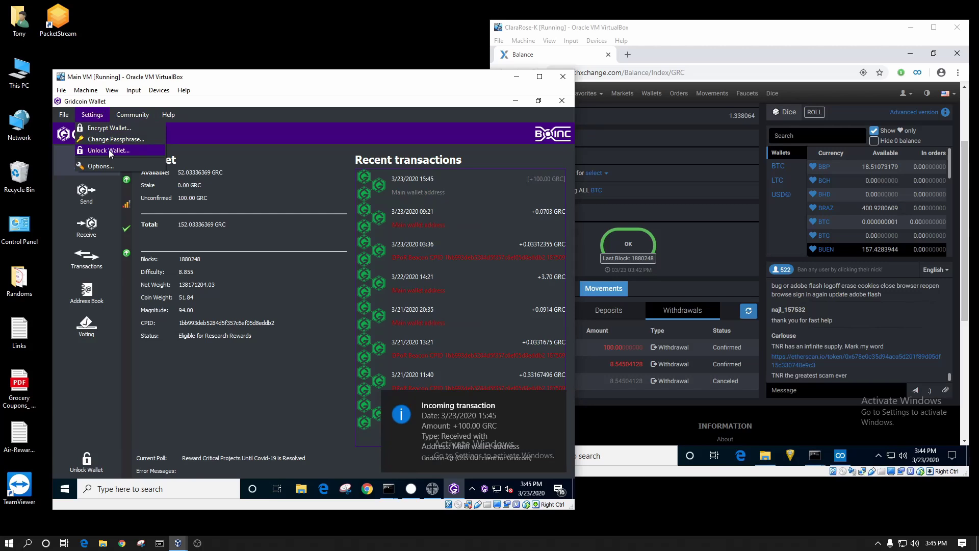
click(109, 150)
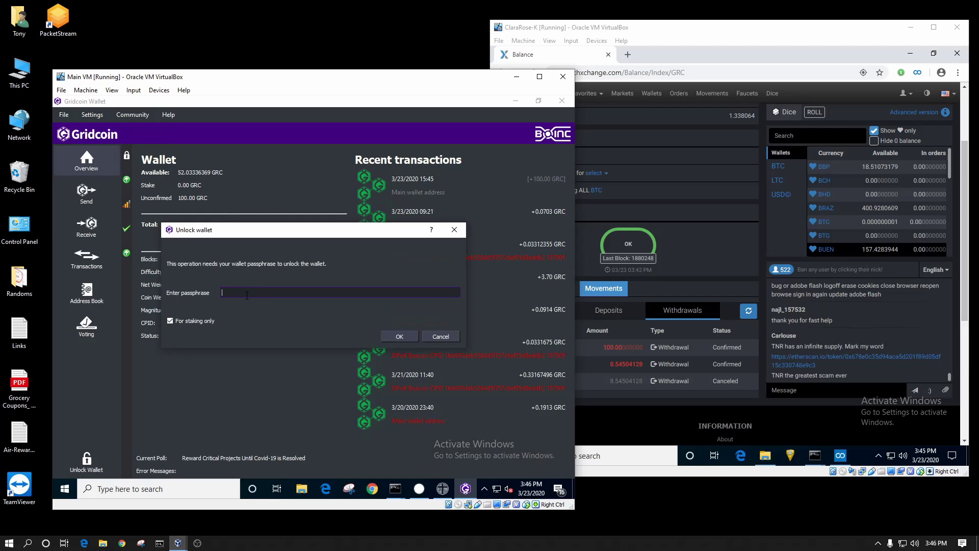
text(••••••)
key(BackSpace)
key(BackSpace)
key(BackSpace)
key(BackSpace)
text(•••••••••••••)
click(170, 320)
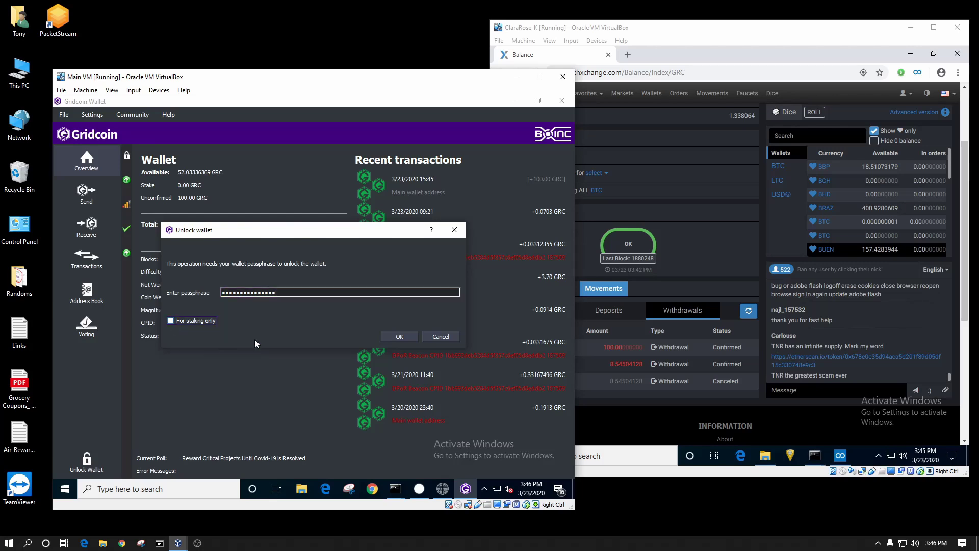
click(400, 336)
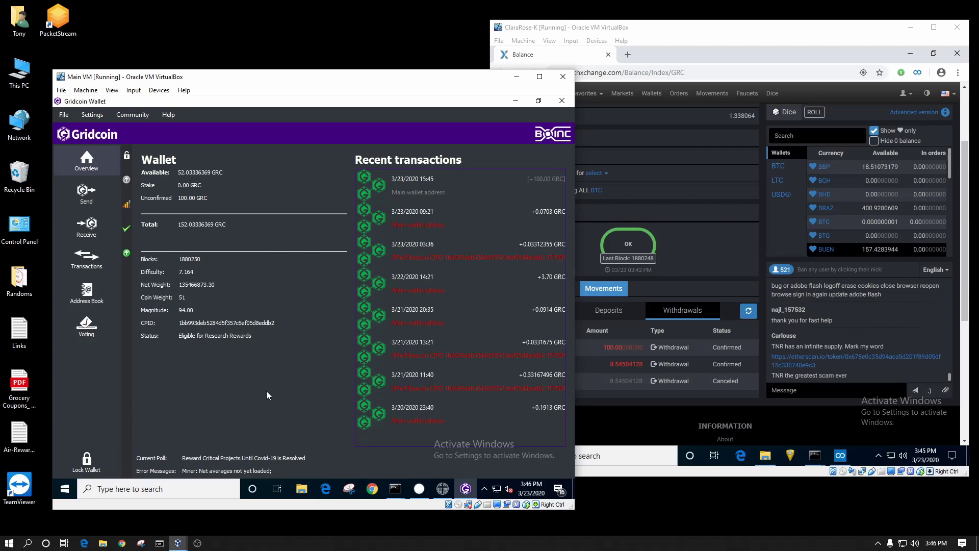
Open the Help > Debug window console, move it into view, and scroll to the bottom.
click(174, 117)
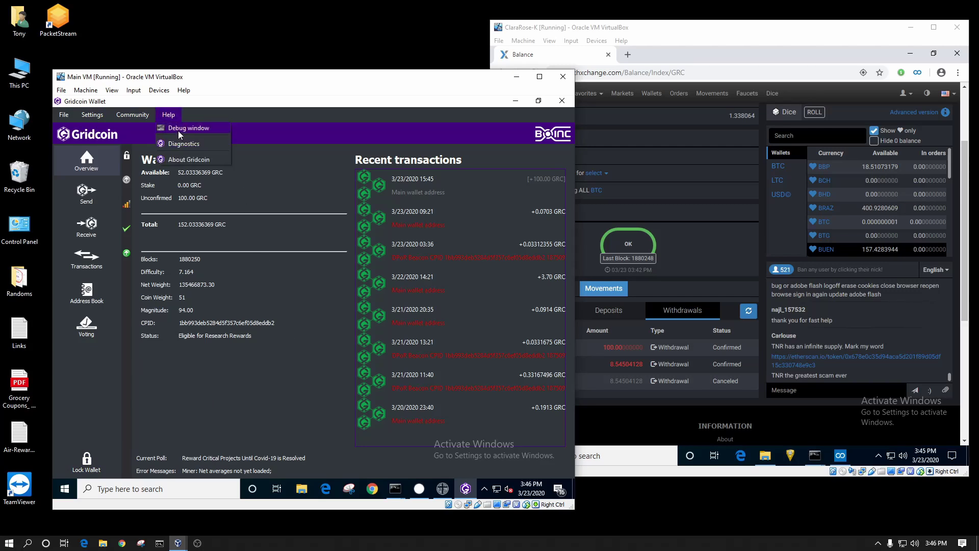
click(179, 129)
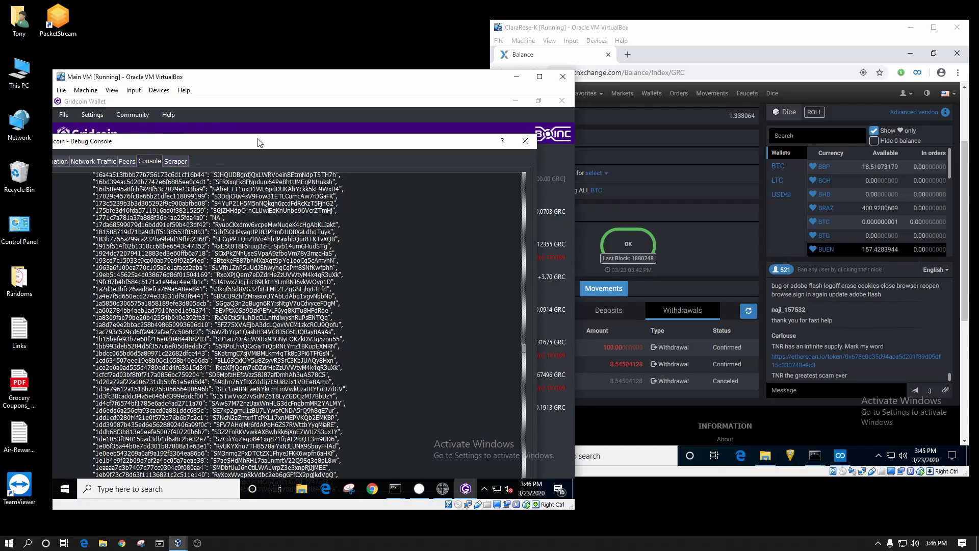
drag(259, 144, 313, 78)
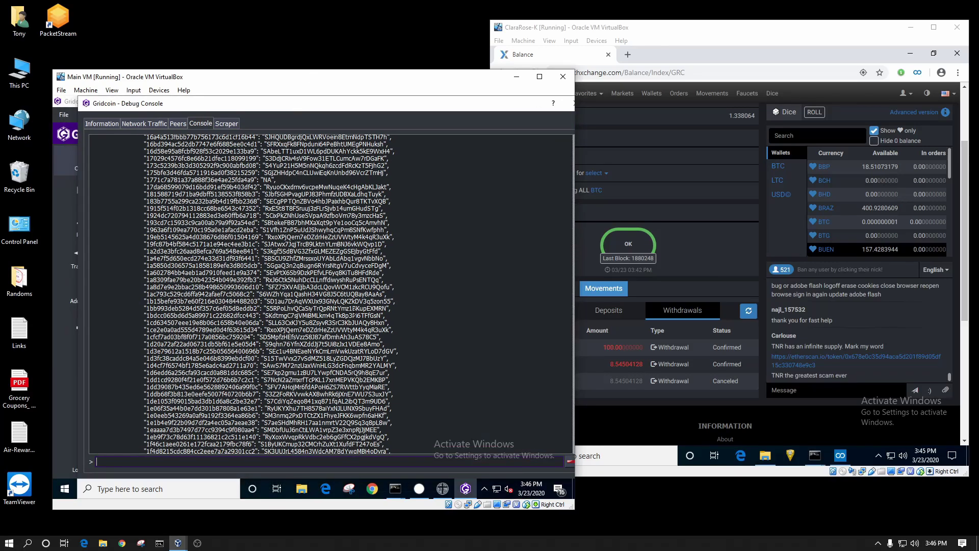
scroll(543, 321, down, 20)
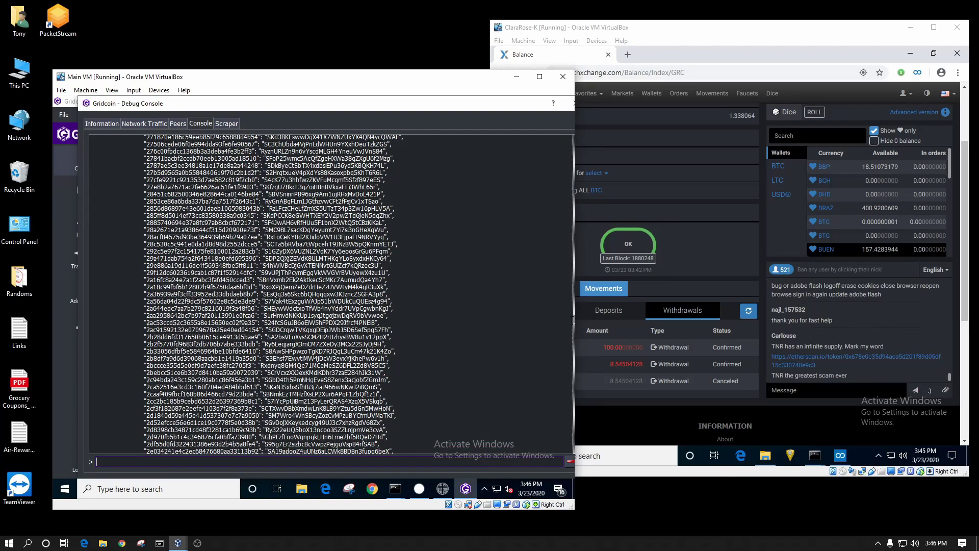
drag(573, 334, 571, 472)
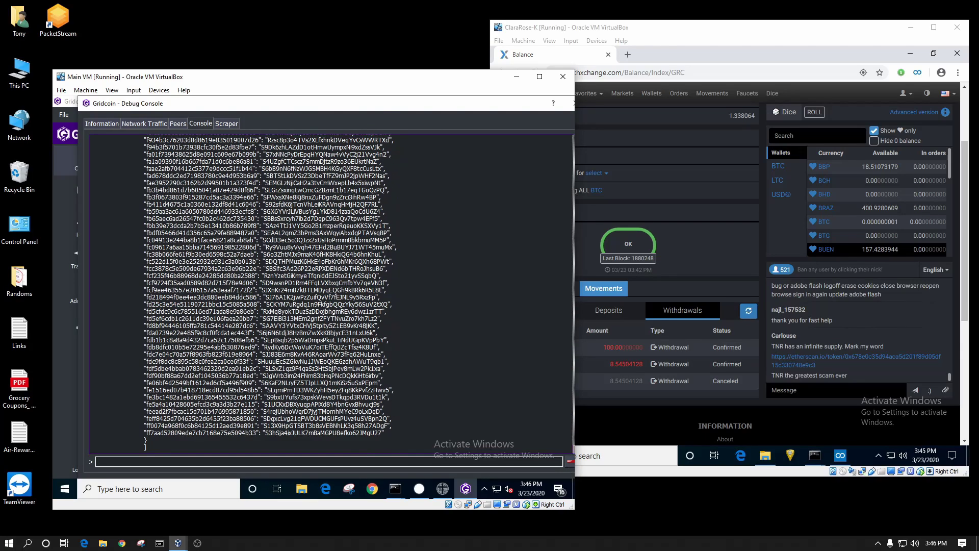
Enter advertisebeacon at the console prompt, then clear the prompt and nudge the console left.
click(125, 461)
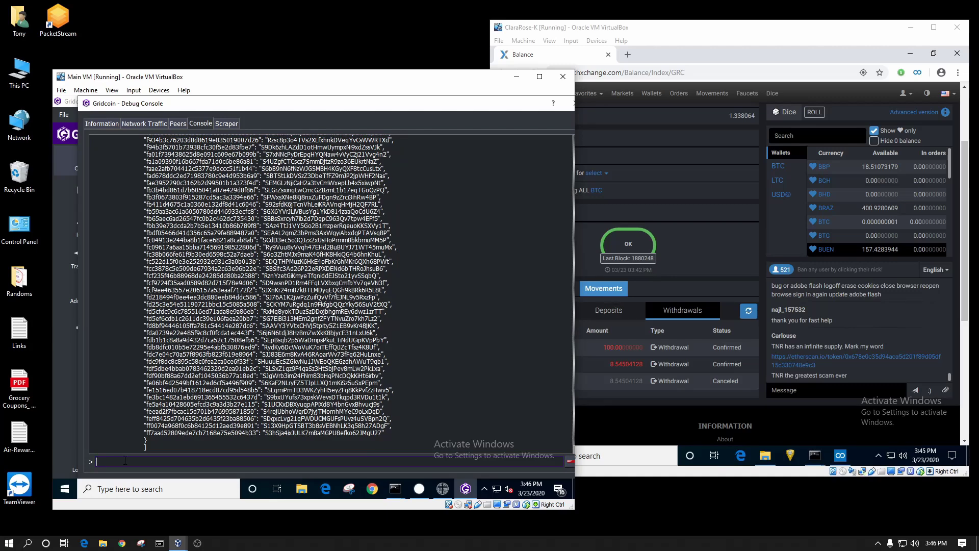
text(advertisebeacon)
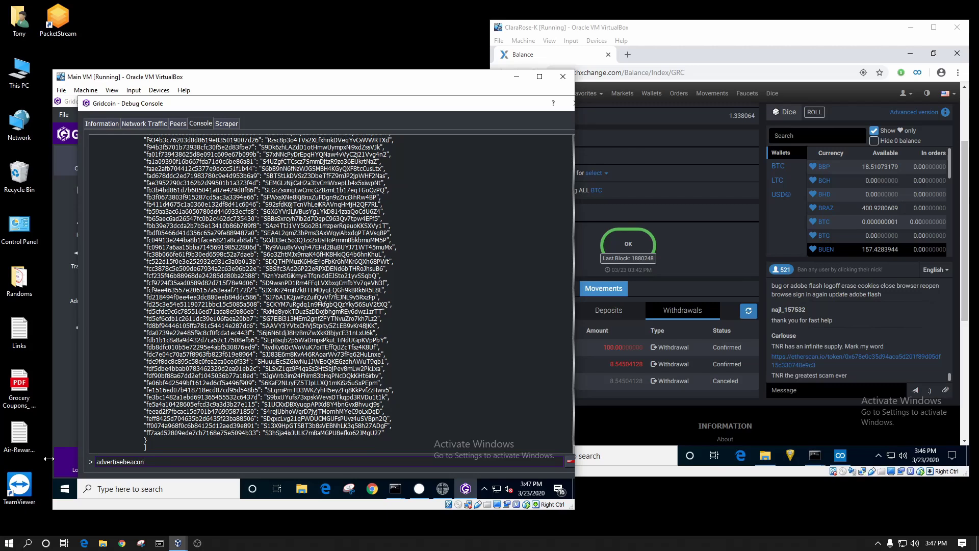
key(BackSpace)
key(BackSpace)
key(BackSpace)
key(BackSpace)
key(BackSpace)
key(BackSpace)
key(BackSpace)
key(BackSpace)
key(BackSpace)
key(BackSpace)
key(BackSpace)
key(BackSpace)
key(BackSpace)
key(BackSpace)
key(BackSpace)
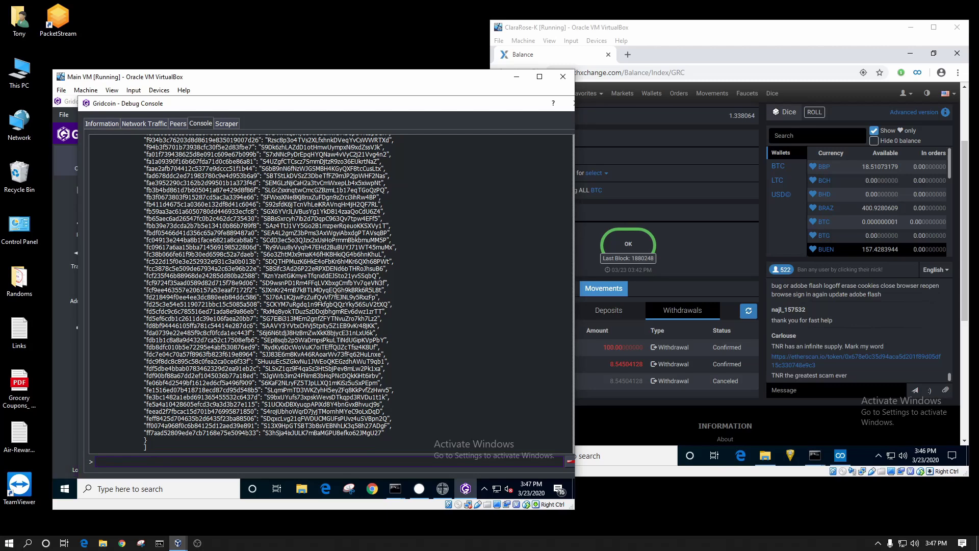
drag(428, 107, 410, 106)
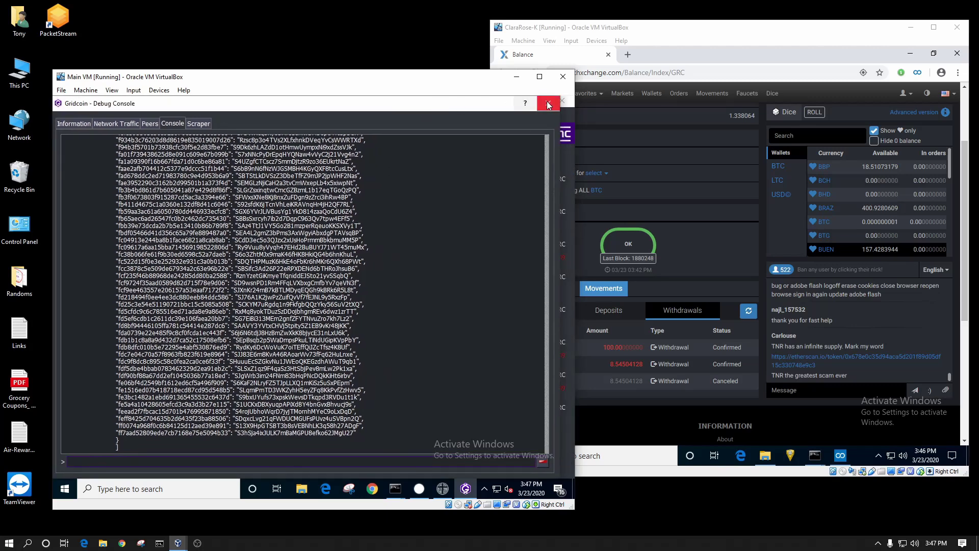
Close the debug console and check the Unconfirmed balance tooltip on the Overview.
click(548, 103)
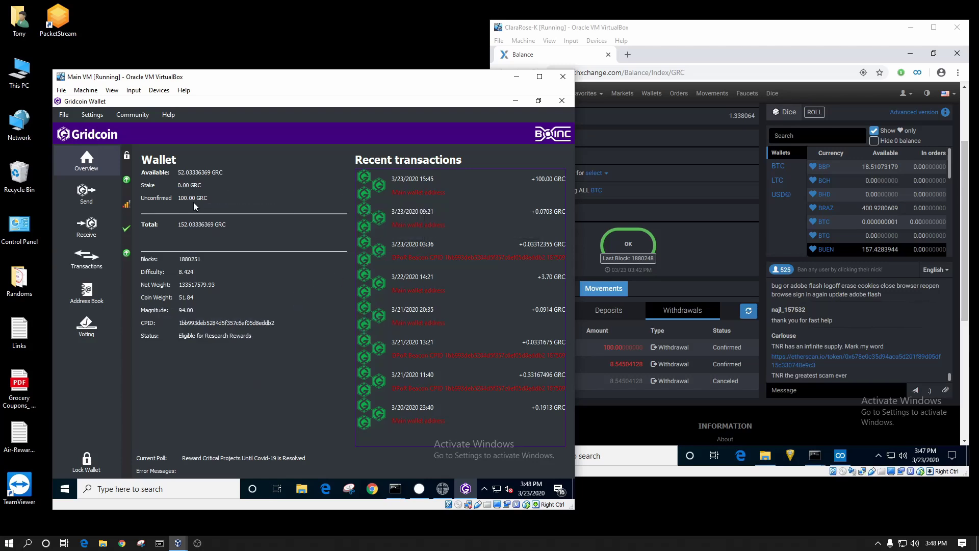
mouse_move(193, 202)
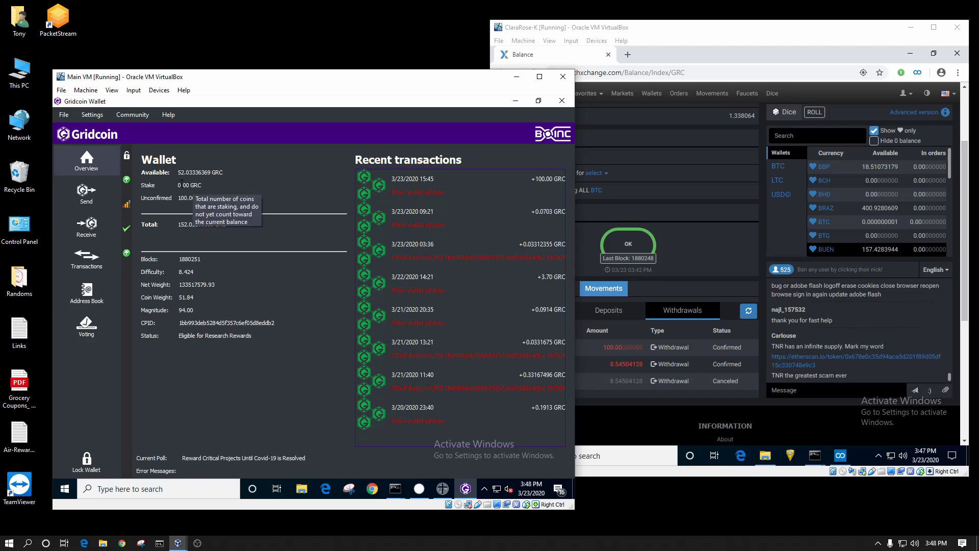